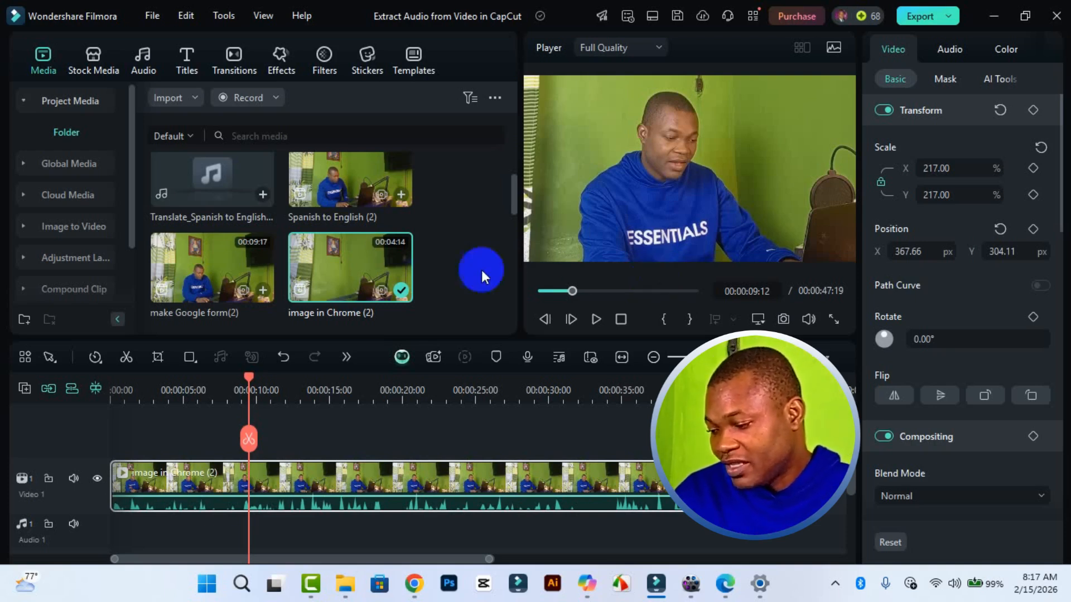
Step: Play a short stretch of the timeline video starting from 00:00:01:10
{"action": "left_click", "coordinate": [130, 393]}
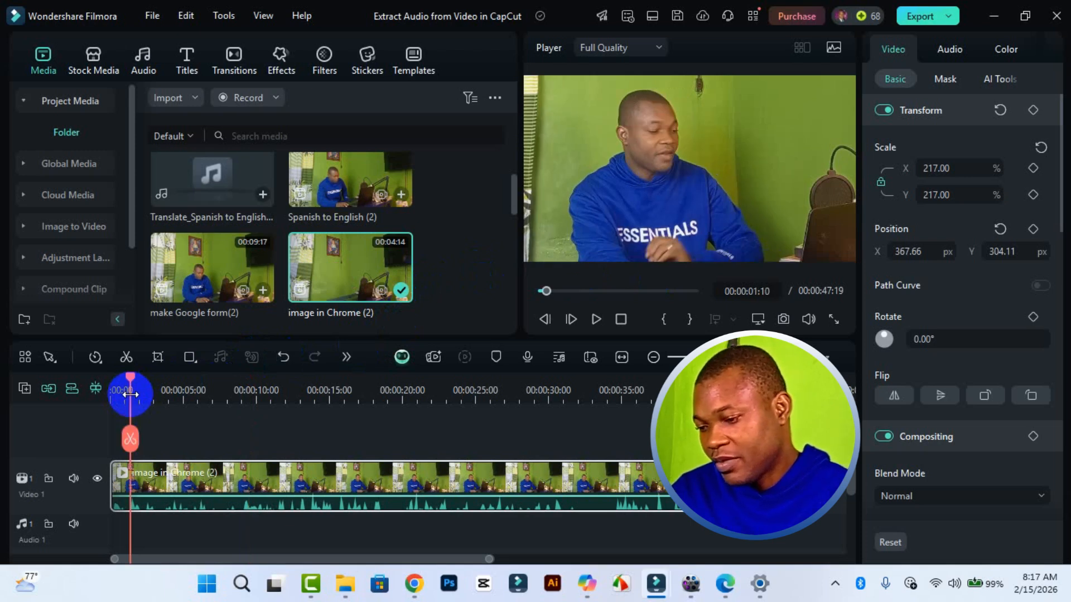
{"action": "key", "text": "space"}
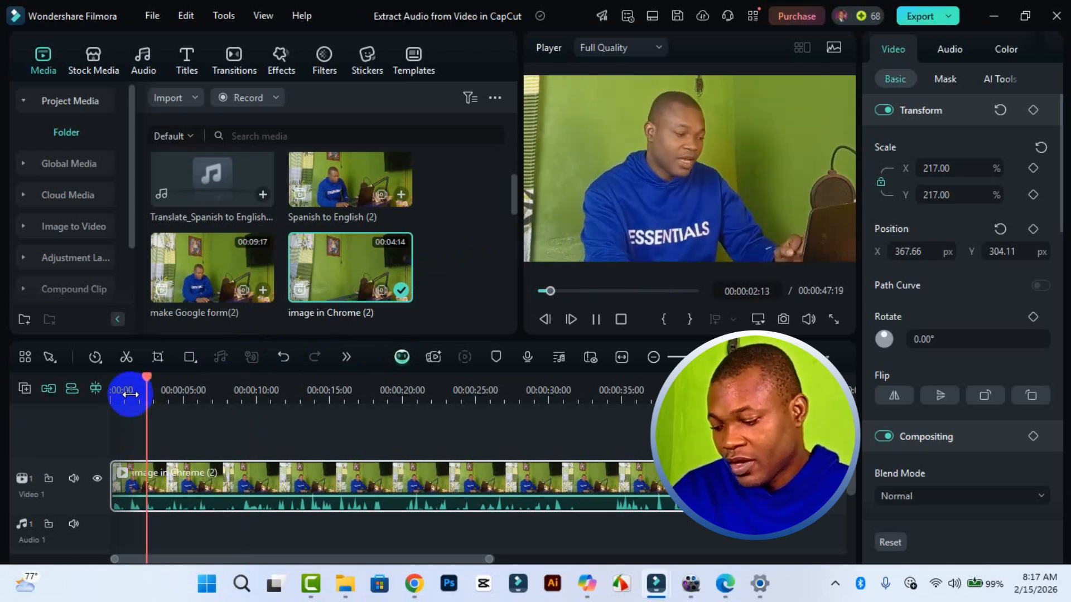
{"action": "key", "text": "space"}
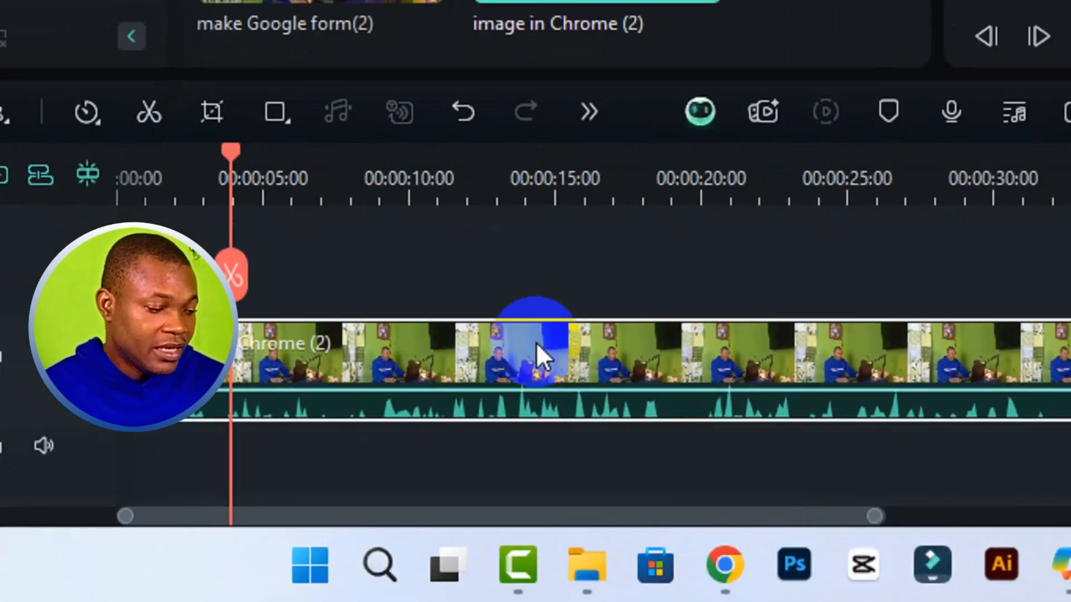
Step: Start AI Translation for the timeline video clip and set the translation type to Only translate caption
{"action": "right_click", "coordinate": [537, 342]}
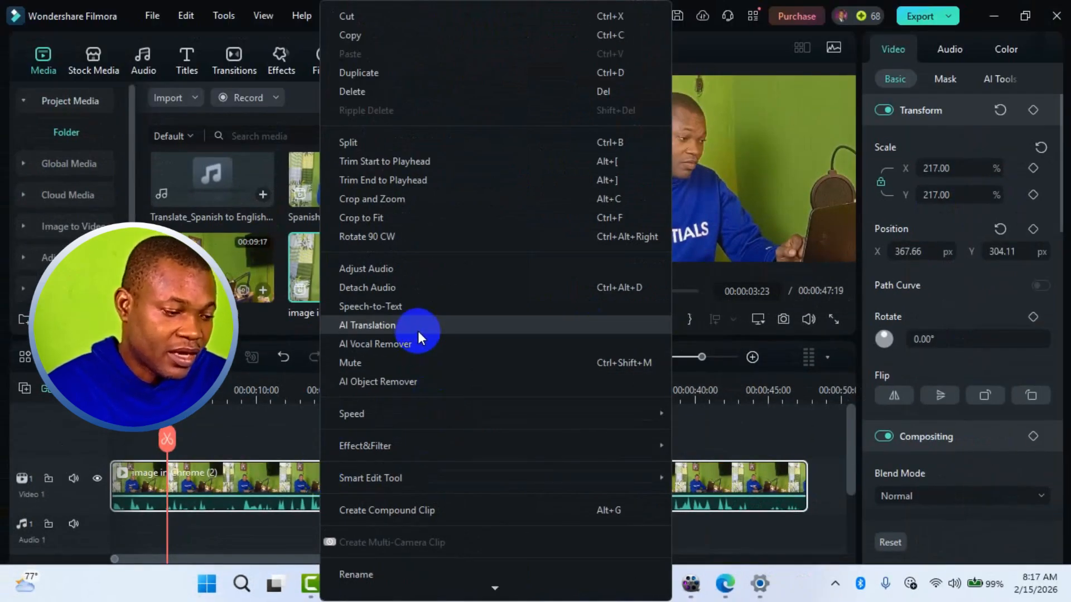
{"action": "left_click", "coordinate": [417, 330]}
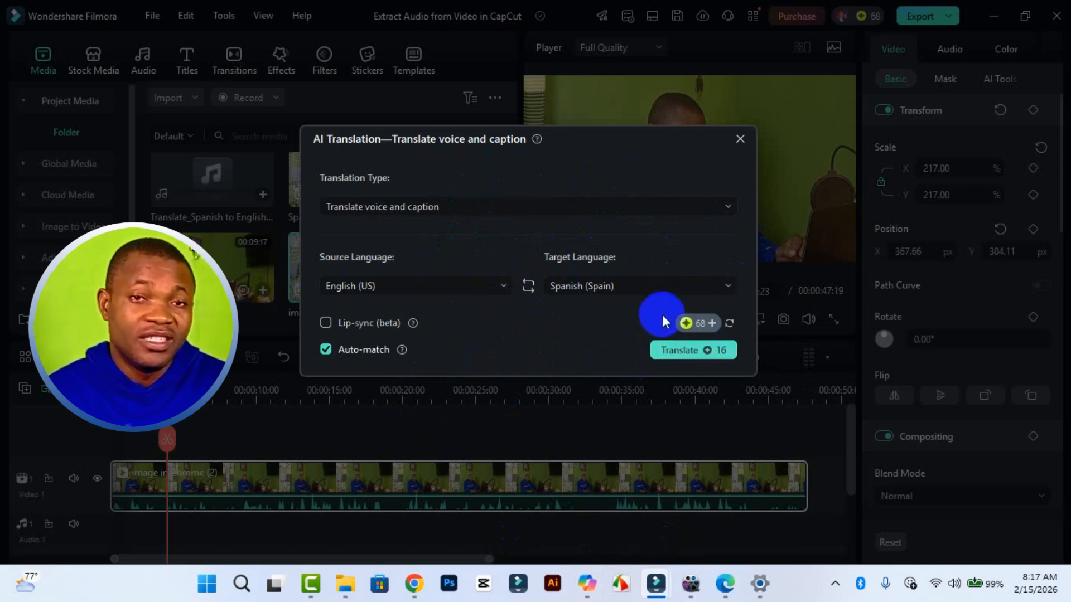
{"action": "left_click", "coordinate": [708, 323]}
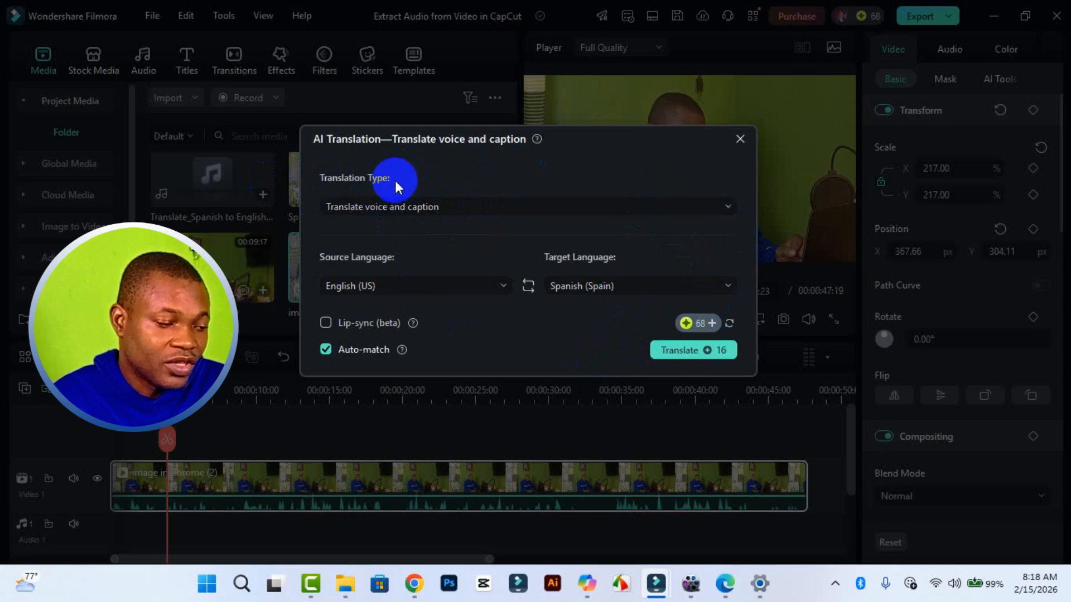
{"action": "left_click", "coordinate": [440, 205]}
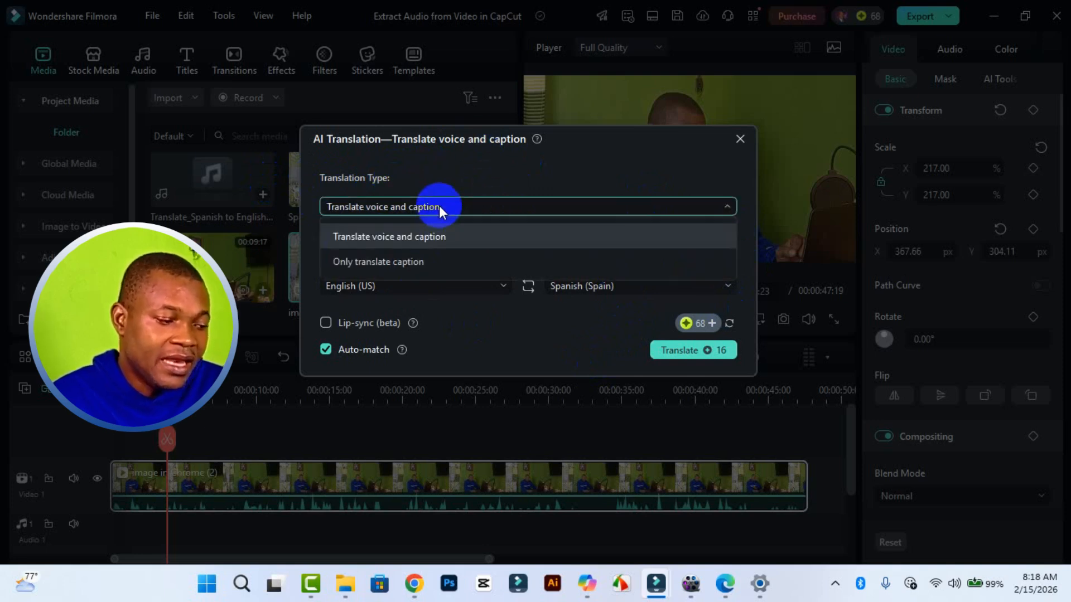
{"action": "left_click", "coordinate": [380, 262]}
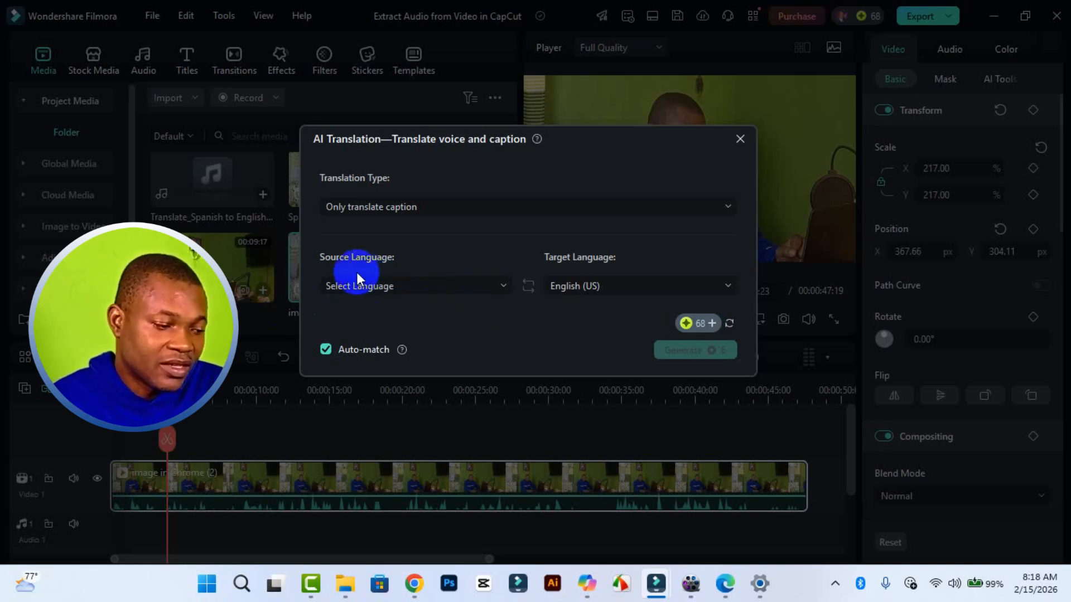
Step: Set the source language to English (US) and the target language to German (Germany), and generate the translated captions
{"action": "left_click", "coordinate": [470, 289]}
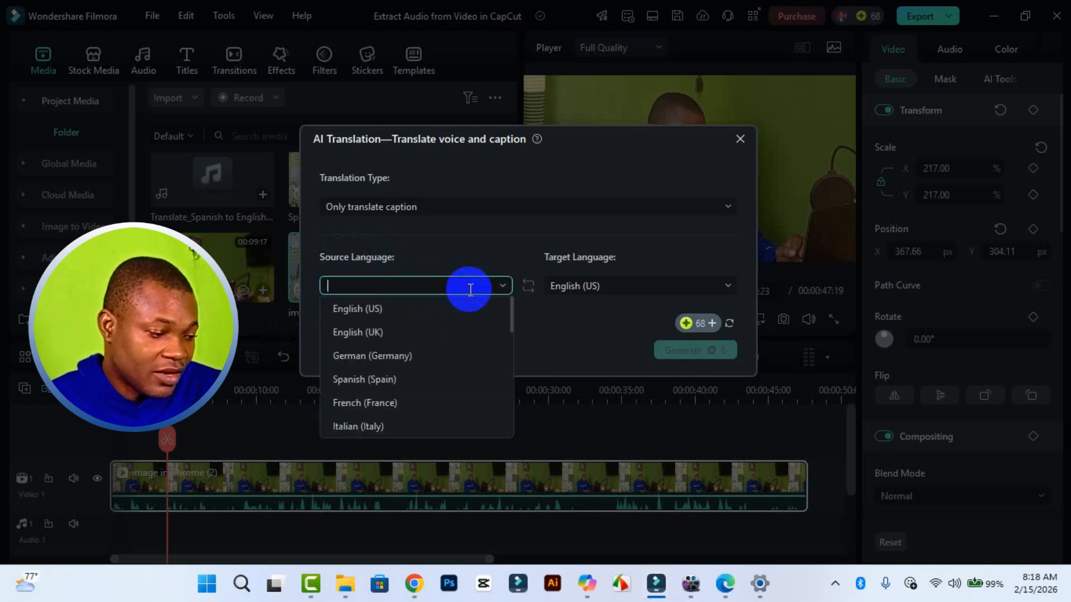
{"action": "left_click", "coordinate": [421, 316]}
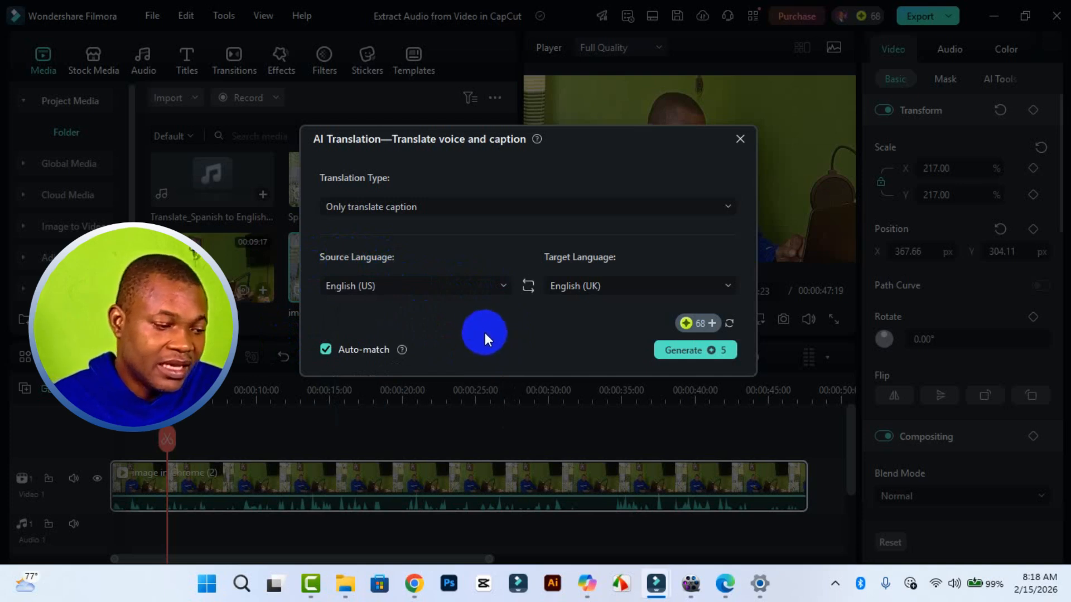
{"action": "left_click", "coordinate": [581, 291]}
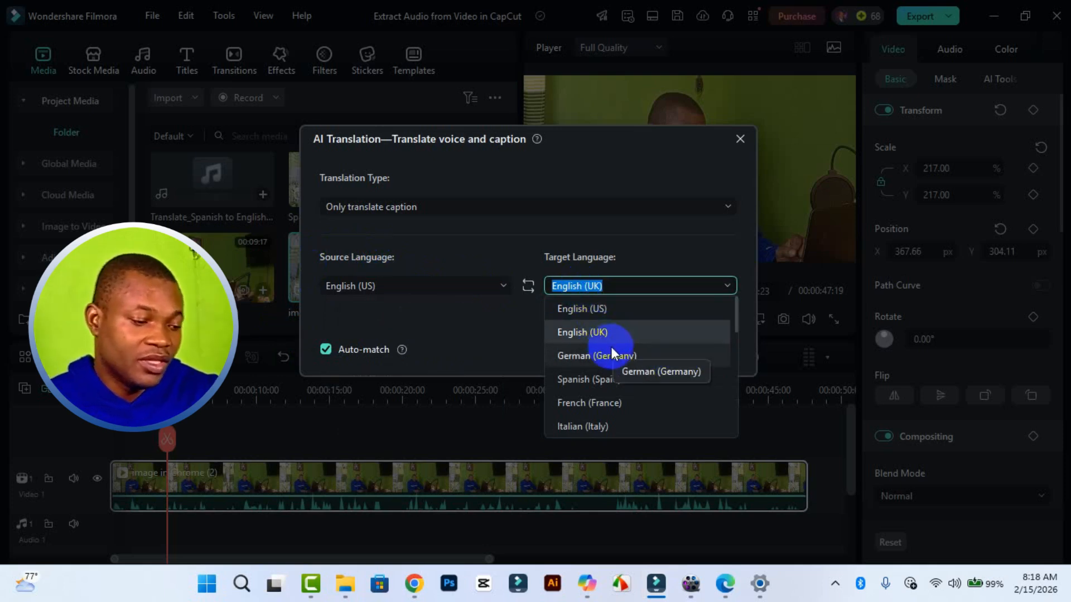
{"action": "left_click", "coordinate": [607, 402]}
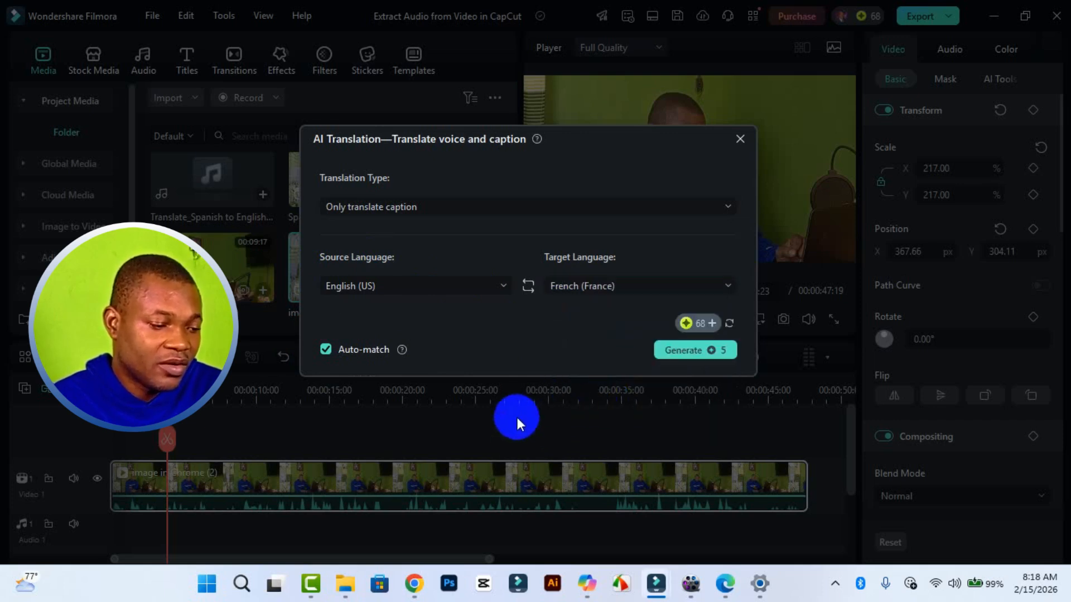
{"action": "left_click", "coordinate": [642, 279]}
{"action": "left_click", "coordinate": [592, 356]}
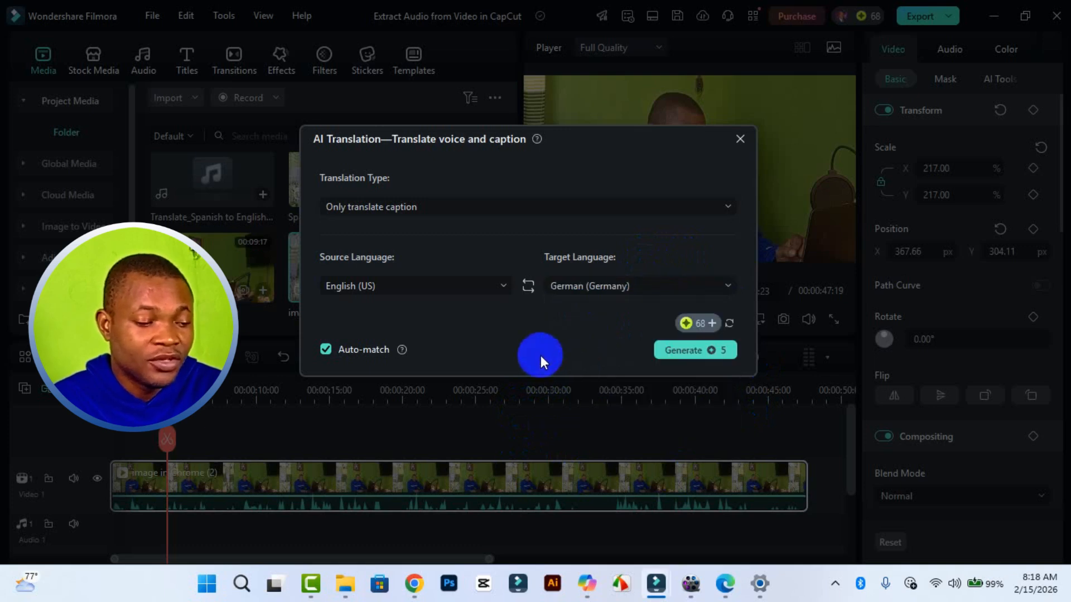
{"action": "left_click", "coordinate": [685, 352]}
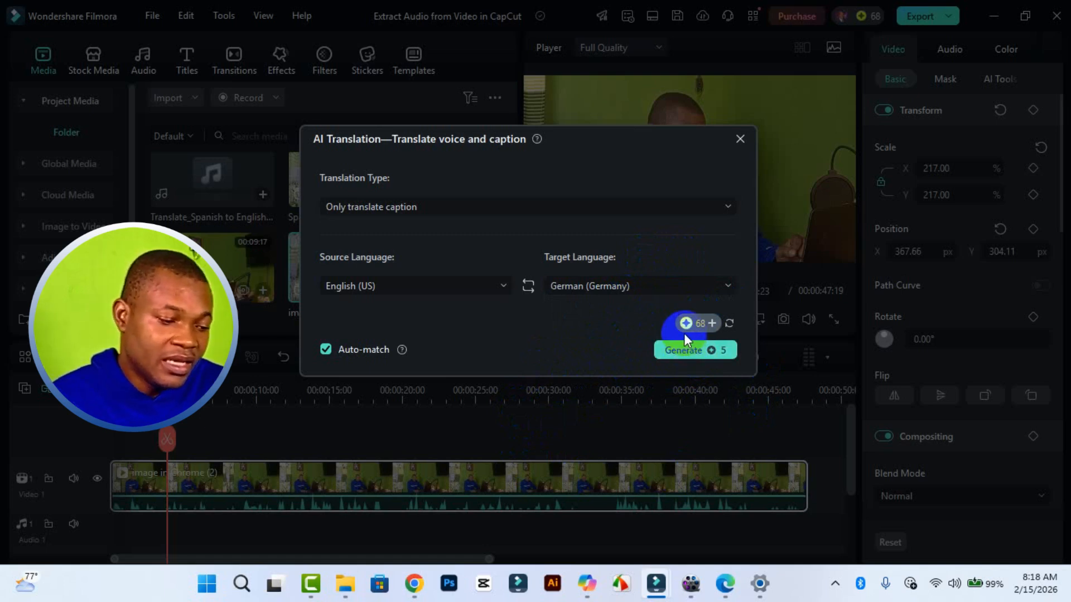
{"action": "left_click", "coordinate": [724, 350]}
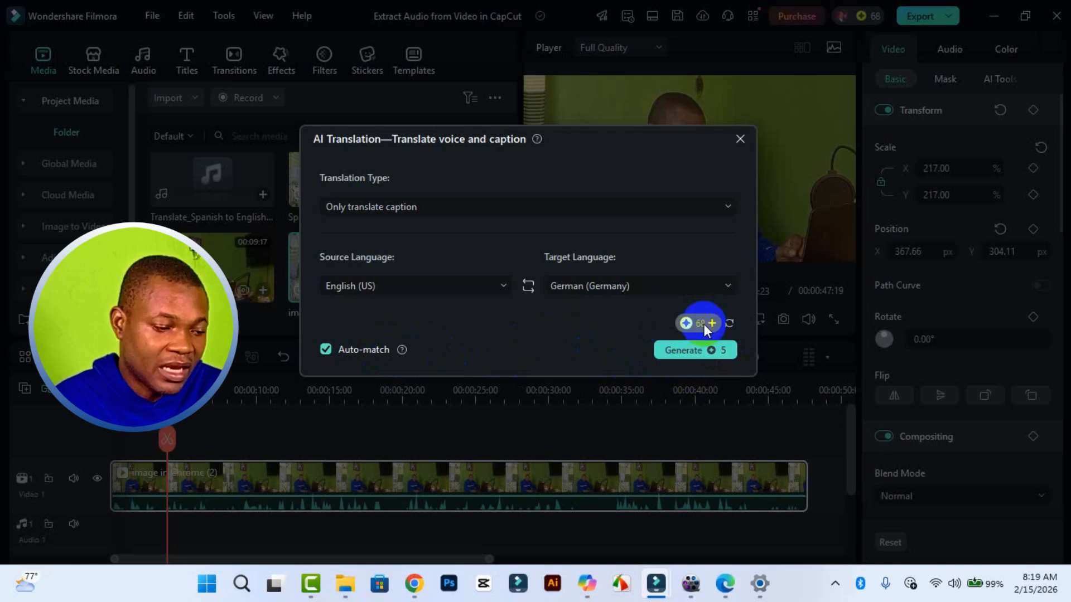
{"action": "left_click", "coordinate": [695, 351]}
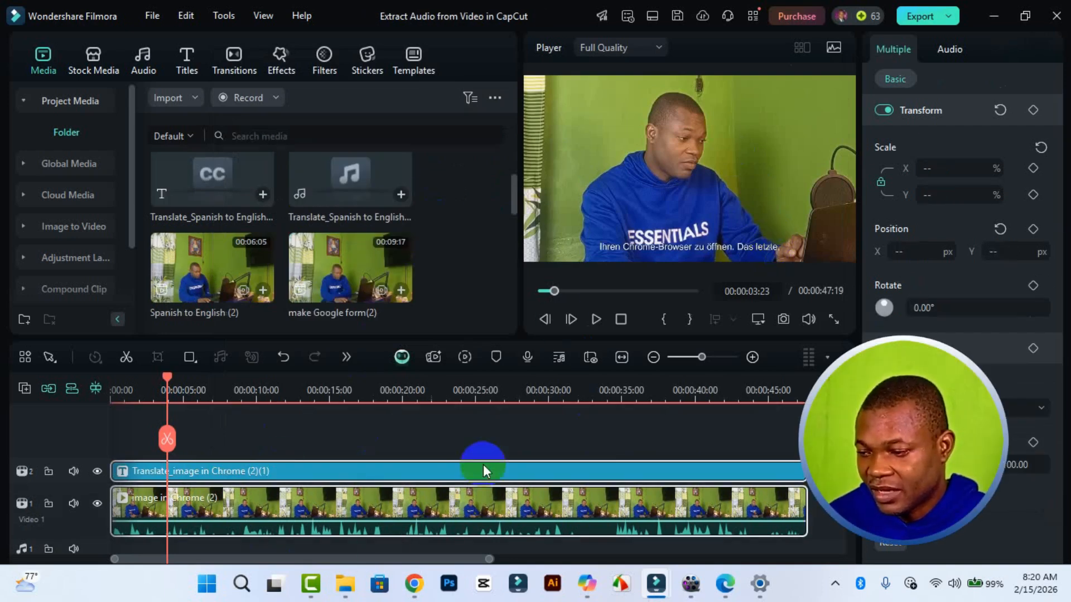
Step: Open the translated caption clip in the subtitle editor and select the subtitle that starts at 00:00:07:23
{"action": "left_click", "coordinate": [634, 246]}
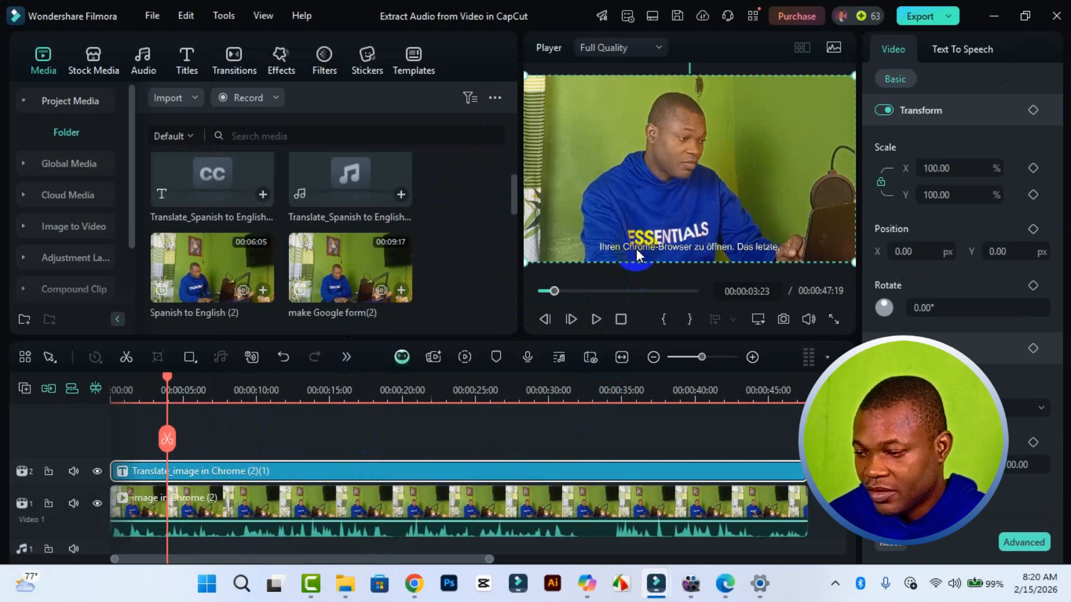
{"action": "left_click", "coordinate": [353, 467]}
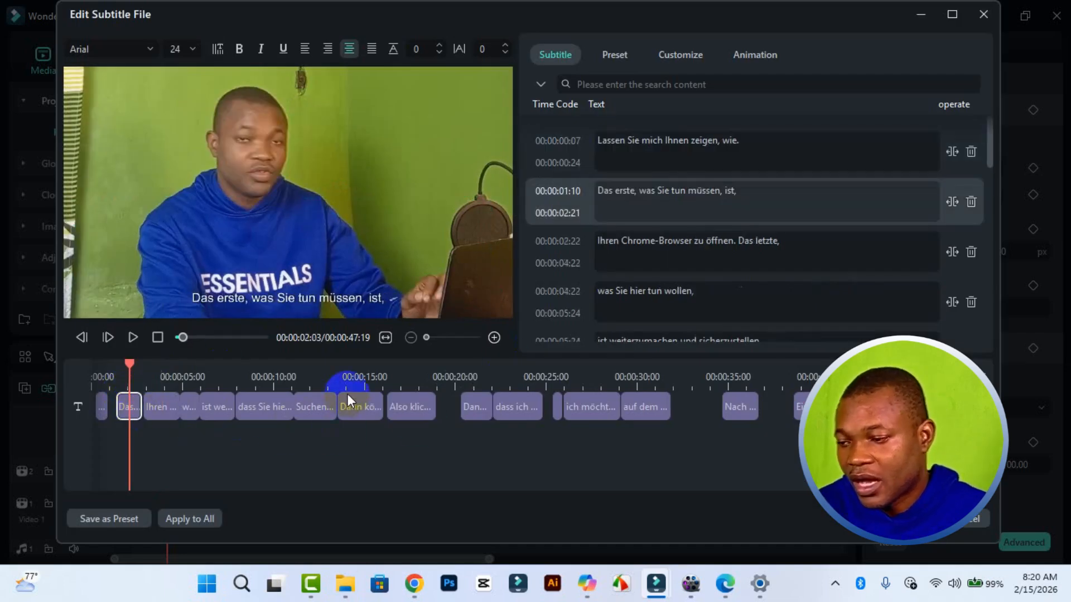
{"action": "left_click", "coordinate": [265, 411]}
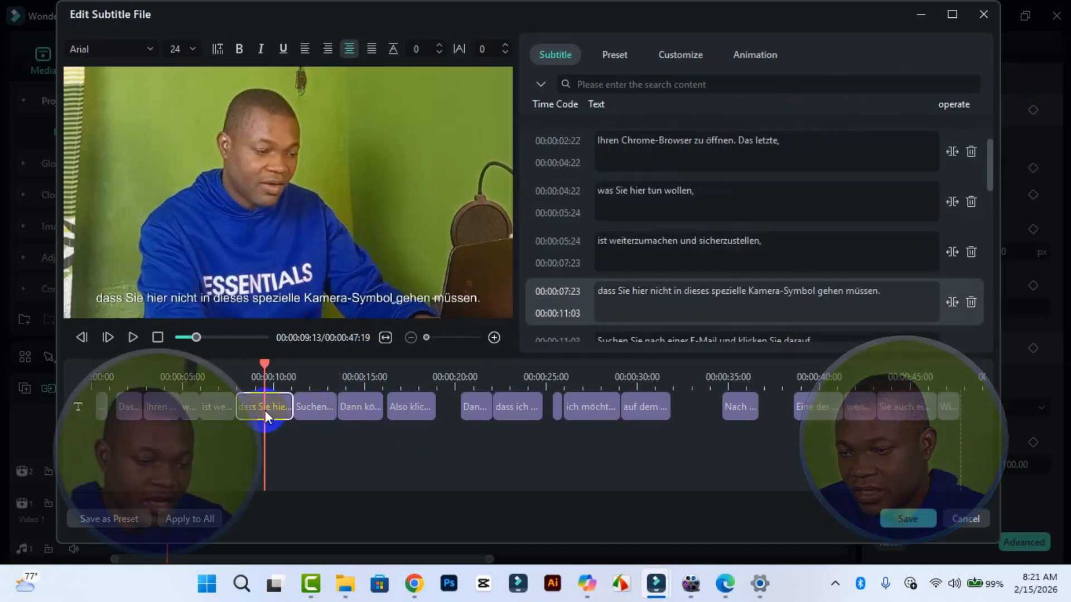
Step: Review the full list of translated subtitle lines and return to its beginning
{"action": "scroll", "coordinate": [725, 235], "scroll_direction": "down", "scroll_amount": 3}
{"action": "mouse_move", "coordinate": [724, 245]}
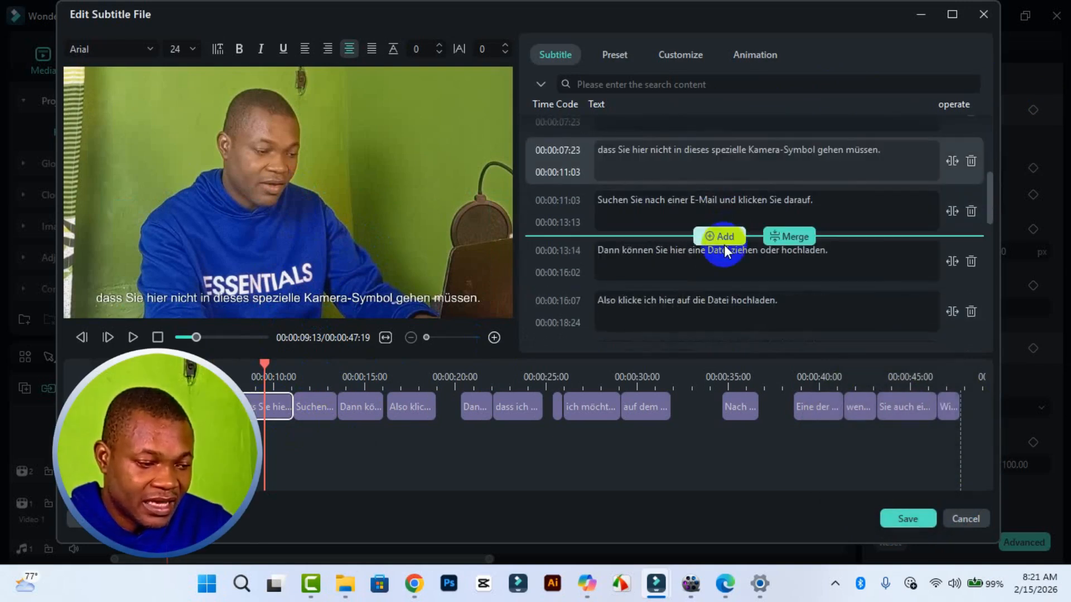
{"action": "scroll", "coordinate": [724, 245], "scroll_direction": "down", "scroll_amount": 9}
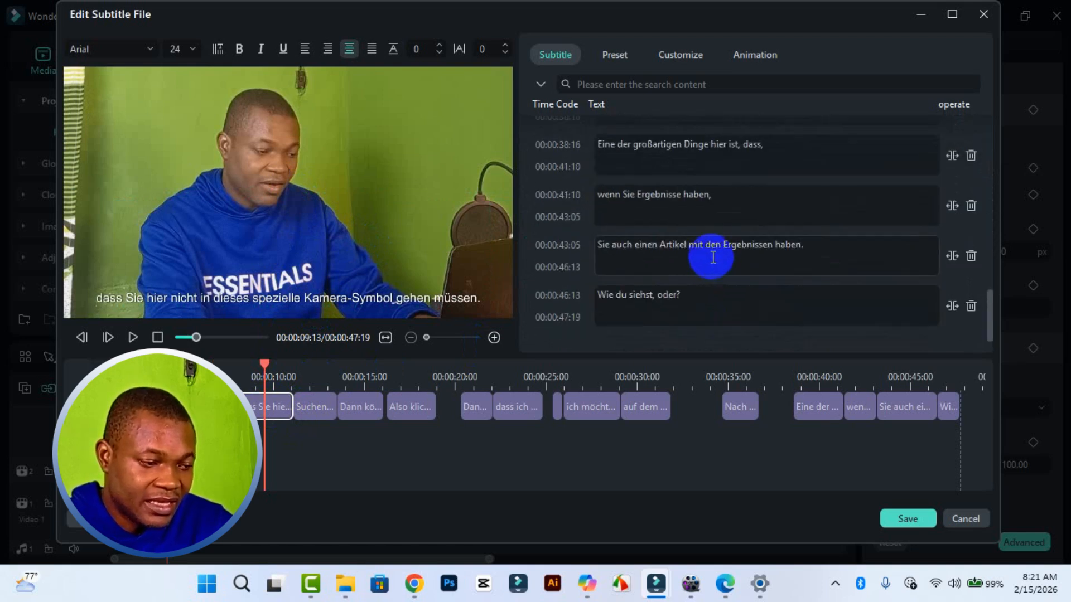
{"action": "scroll", "coordinate": [714, 265], "scroll_direction": "up", "scroll_amount": 8}
{"action": "scroll", "coordinate": [713, 262], "scroll_direction": "up", "scroll_amount": 8}
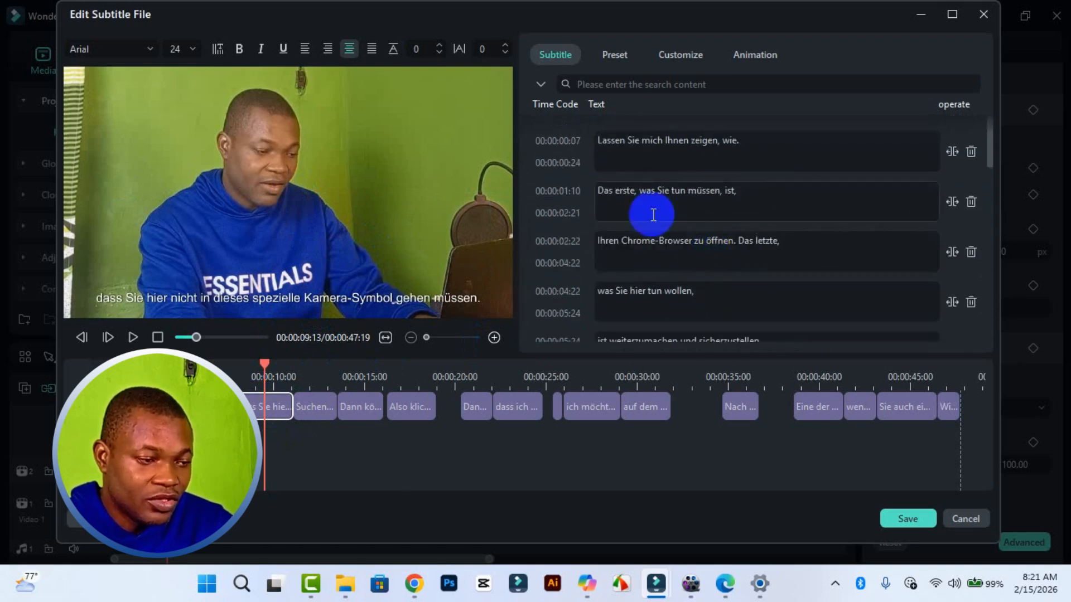
Step: Try Gradient Fill on the selected subtitle's text in the custom style settings, and restore Color Fill
{"action": "left_click", "coordinate": [679, 58]}
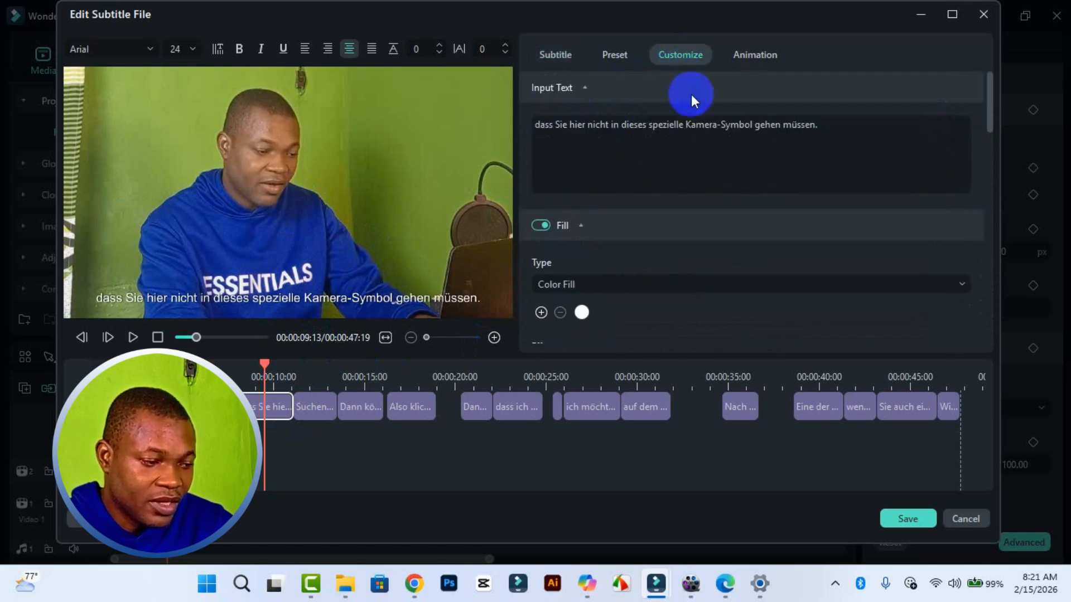
{"action": "scroll", "coordinate": [691, 198], "scroll_direction": "down", "scroll_amount": 2}
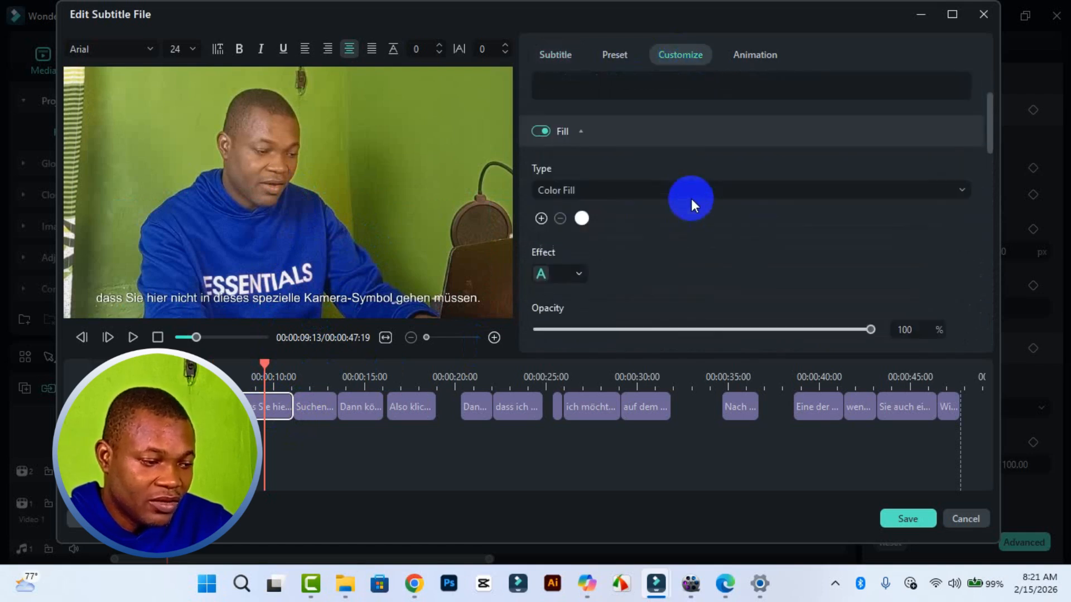
{"action": "left_click", "coordinate": [610, 192]}
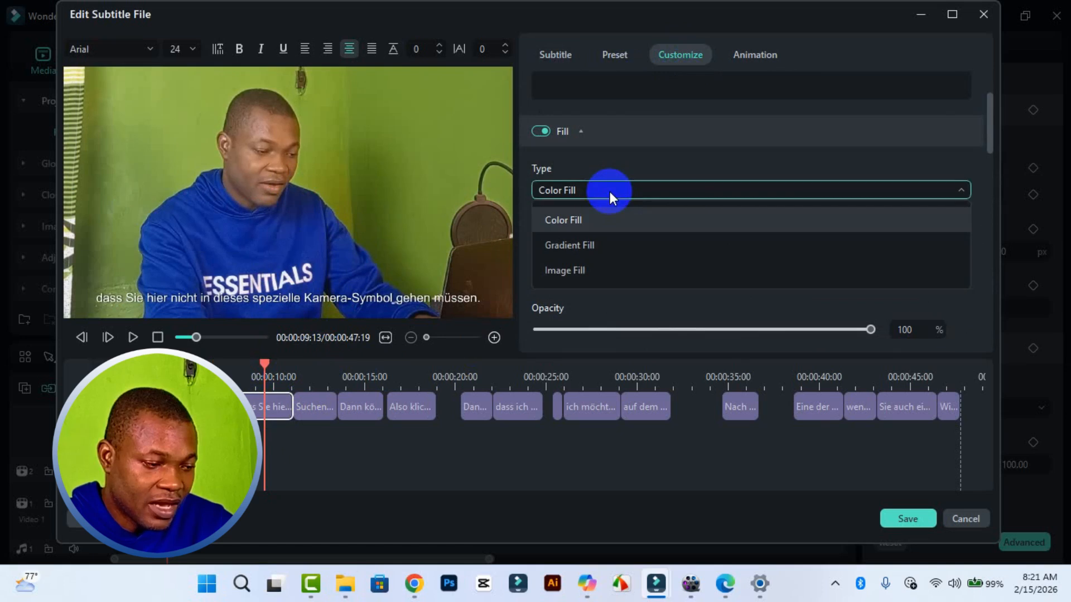
{"action": "left_click", "coordinate": [621, 245]}
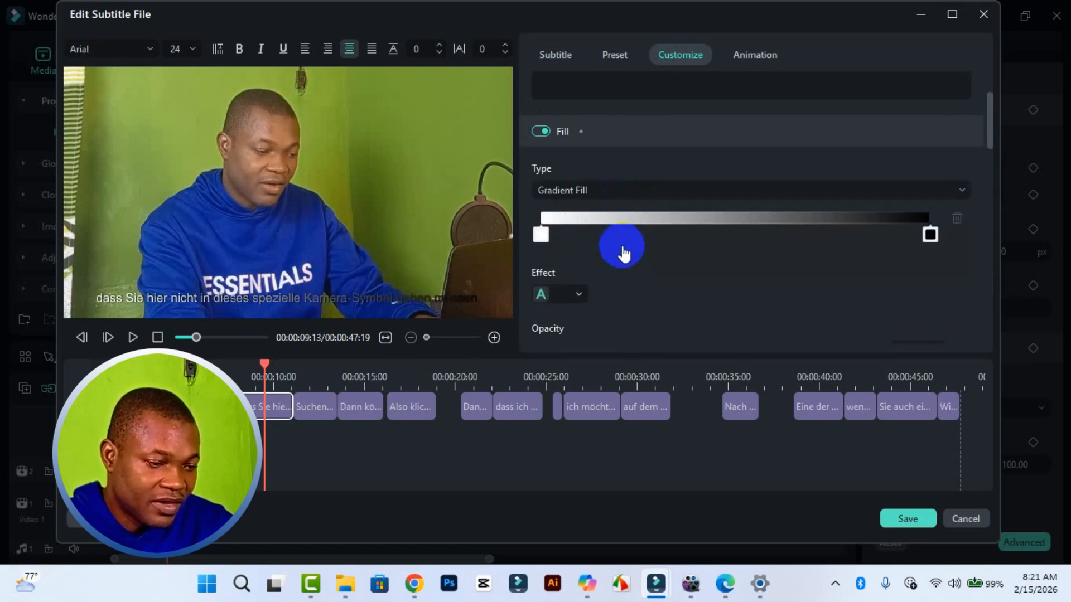
{"action": "left_click", "coordinate": [738, 192]}
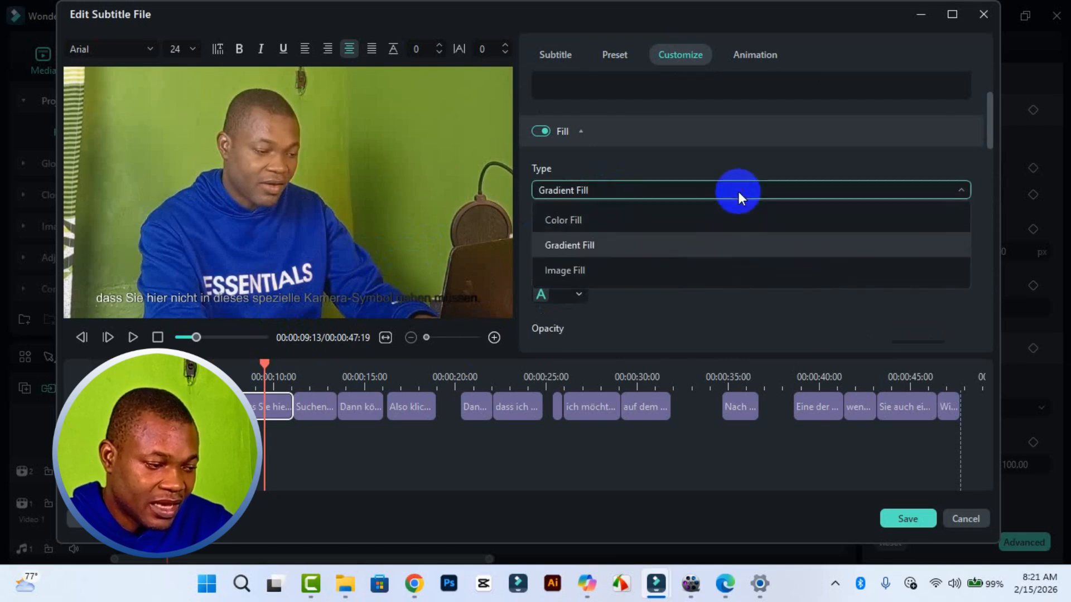
{"action": "left_click", "coordinate": [675, 220]}
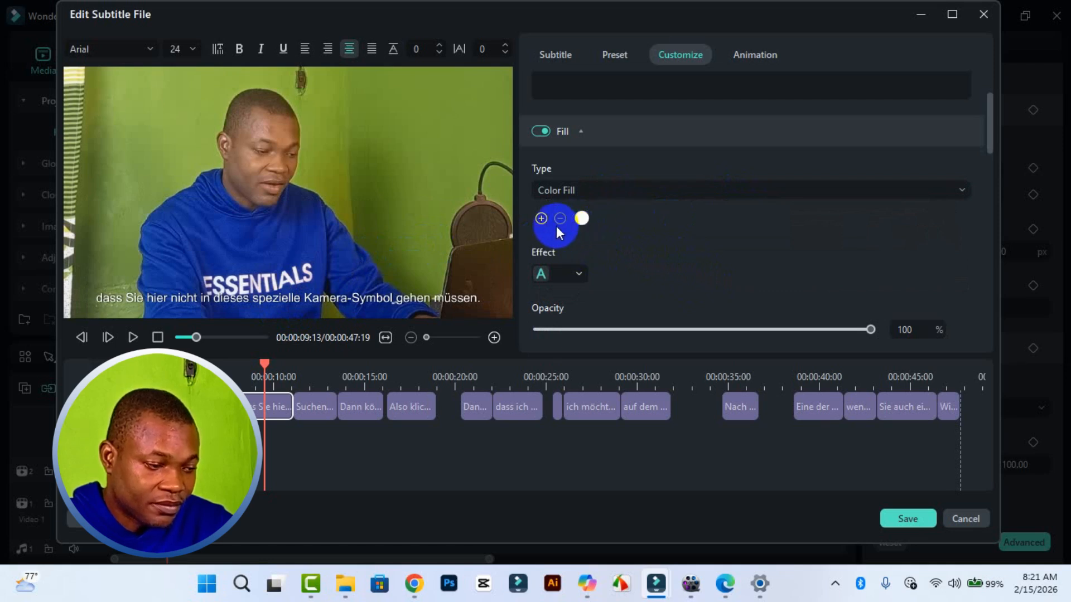
{"action": "left_click", "coordinate": [579, 272]}
{"action": "left_click", "coordinate": [579, 273]}
Step: Enable the selected subtitle's outline, color it black and set its opacity to 92%
{"action": "scroll", "coordinate": [628, 258], "scroll_direction": "down", "scroll_amount": 3}
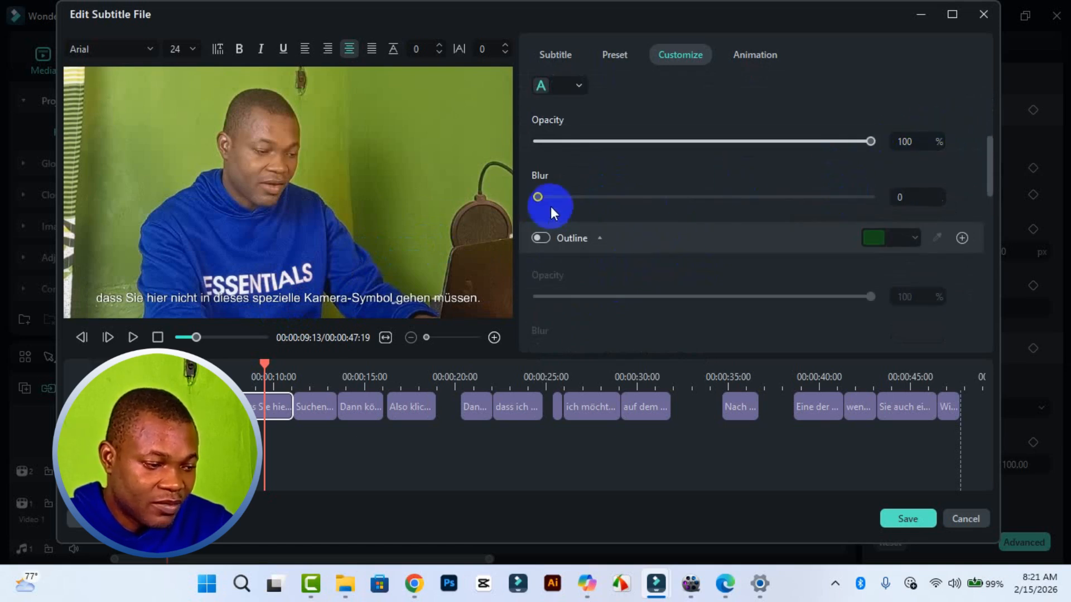
{"action": "left_click", "coordinate": [598, 239]}
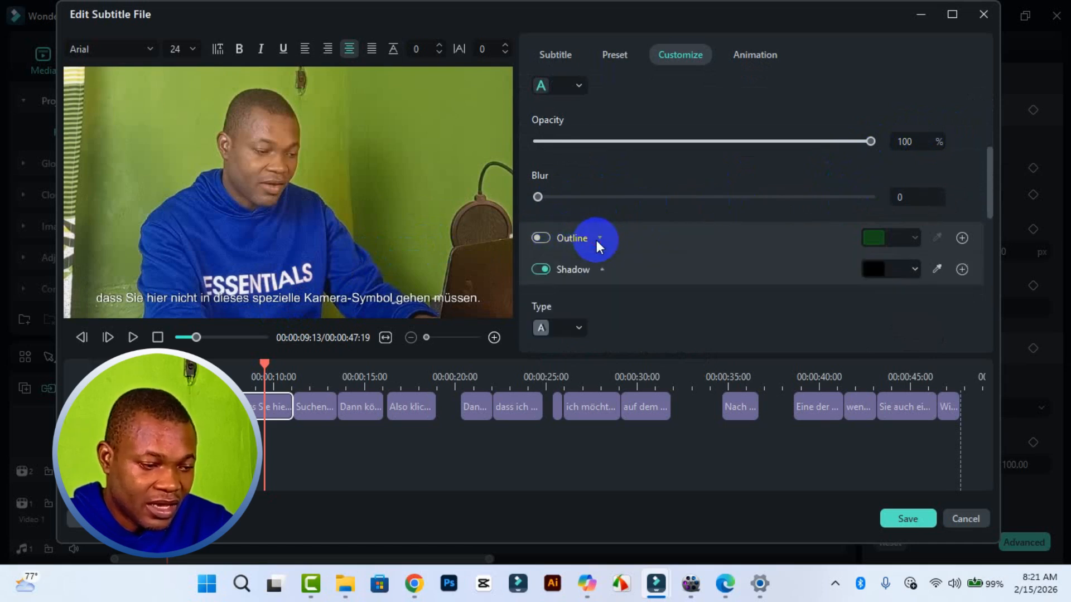
{"action": "left_click", "coordinate": [598, 239]}
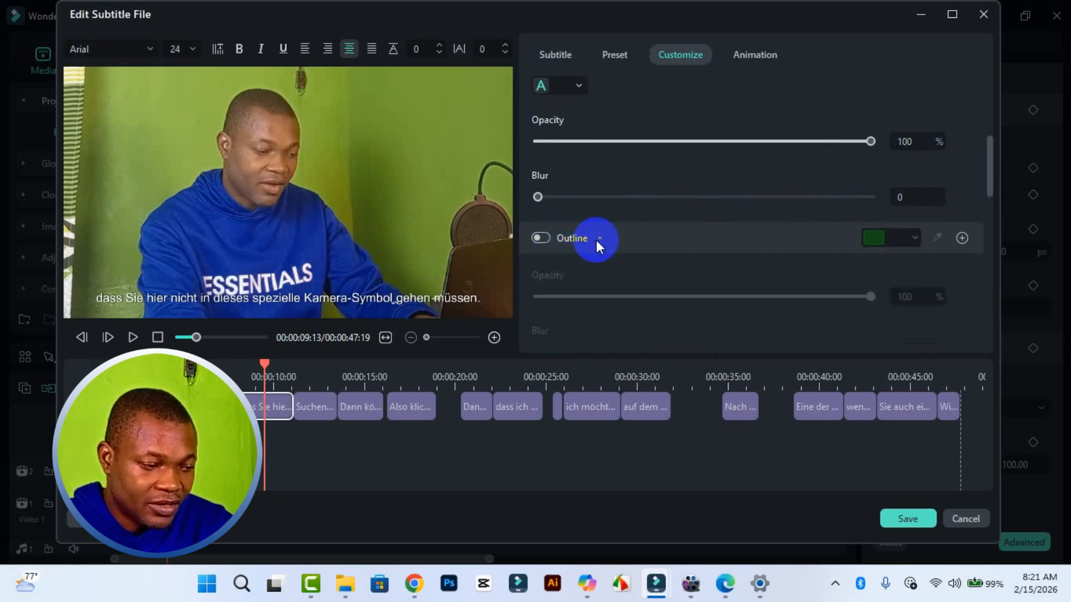
{"action": "left_click", "coordinate": [544, 237]}
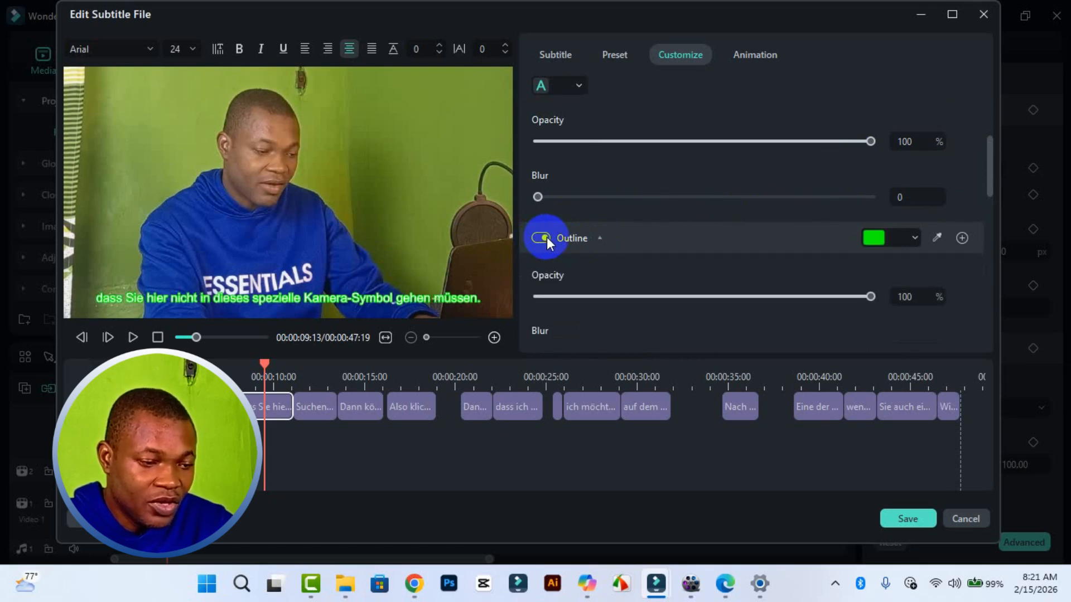
{"action": "left_click", "coordinate": [874, 238]}
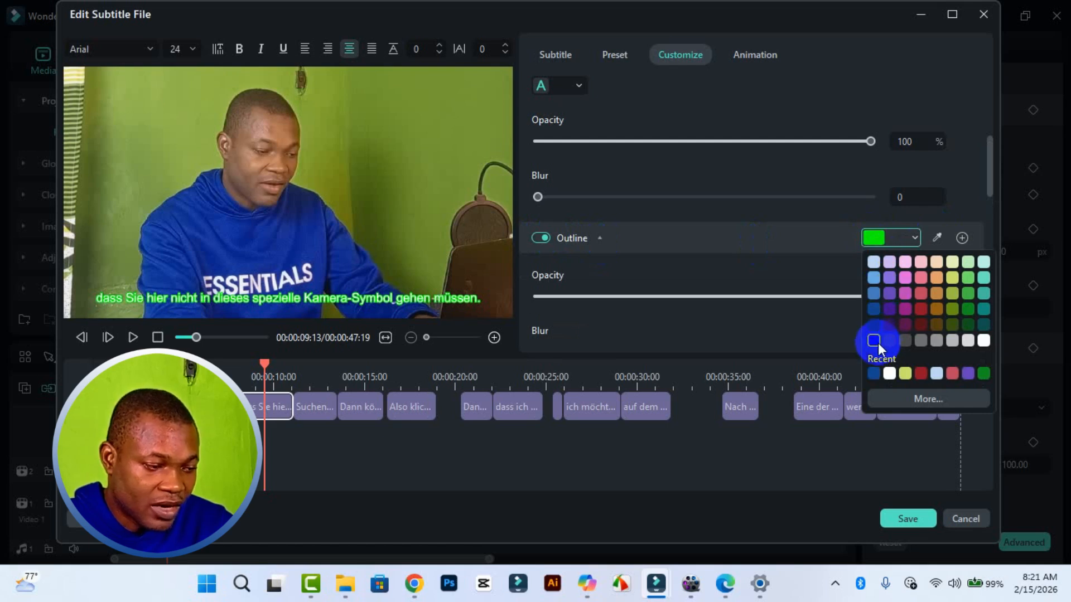
{"action": "left_click", "coordinate": [878, 343]}
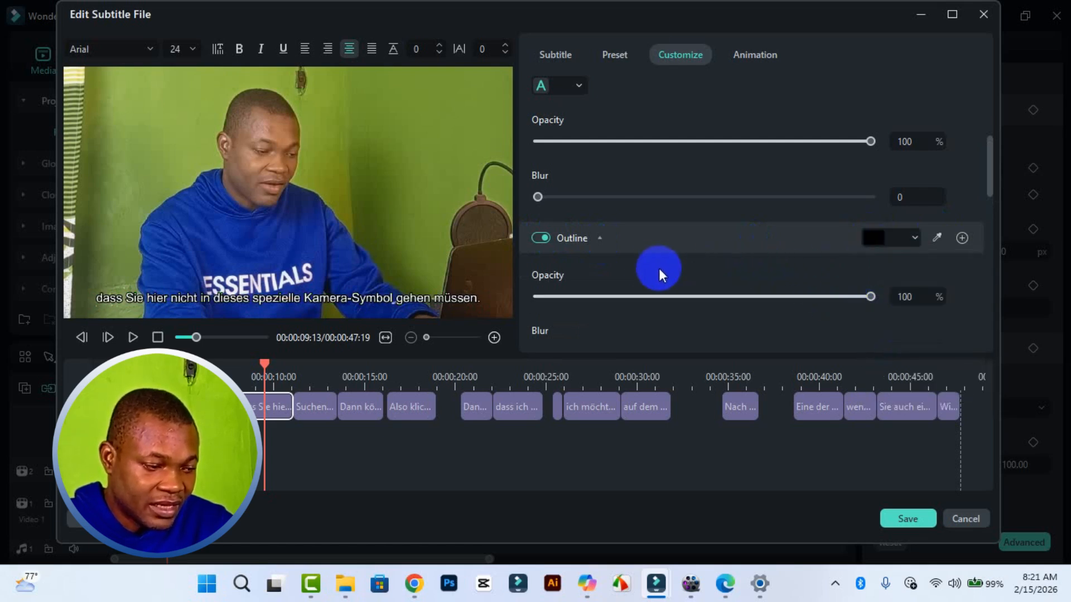
{"action": "left_click_drag", "start_coordinate": [879, 296], "coordinate": [845, 301]}
{"action": "scroll", "coordinate": [809, 311], "scroll_direction": "down", "scroll_amount": 2}
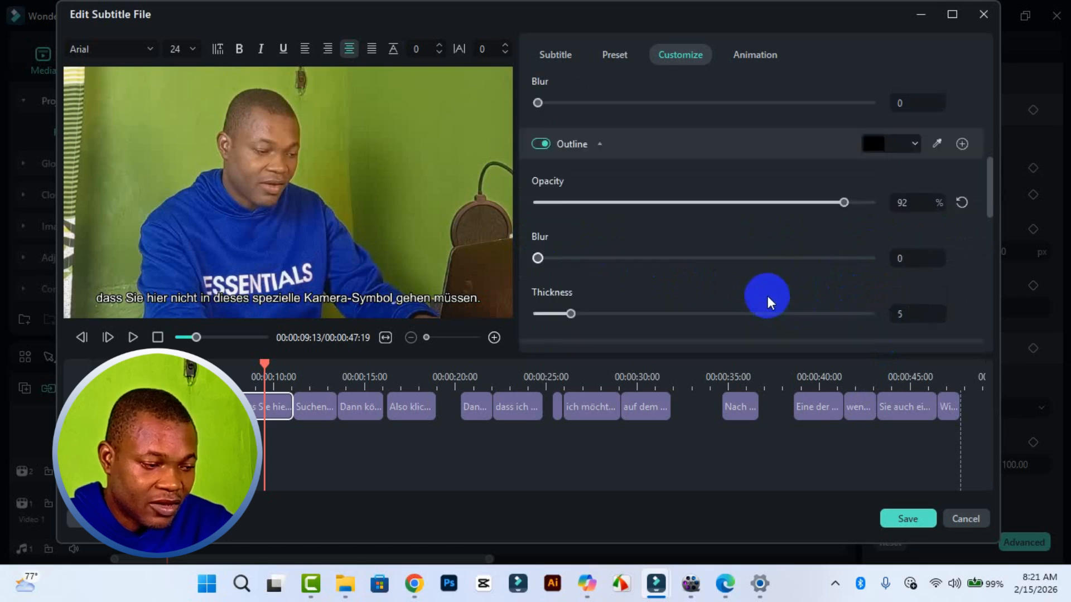
Step: Enable the selected subtitle's background with a Color Fill and color it dark red
{"action": "scroll", "coordinate": [767, 295], "scroll_direction": "down", "scroll_amount": 2}
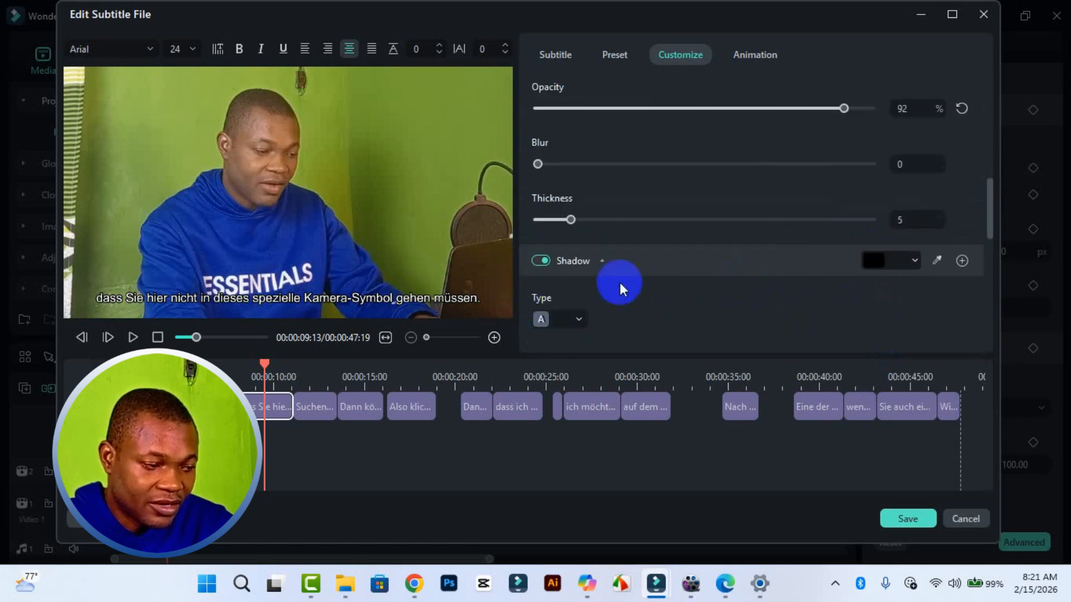
{"action": "scroll", "coordinate": [647, 282], "scroll_direction": "down", "scroll_amount": 2}
{"action": "scroll", "coordinate": [731, 287], "scroll_direction": "down", "scroll_amount": 4}
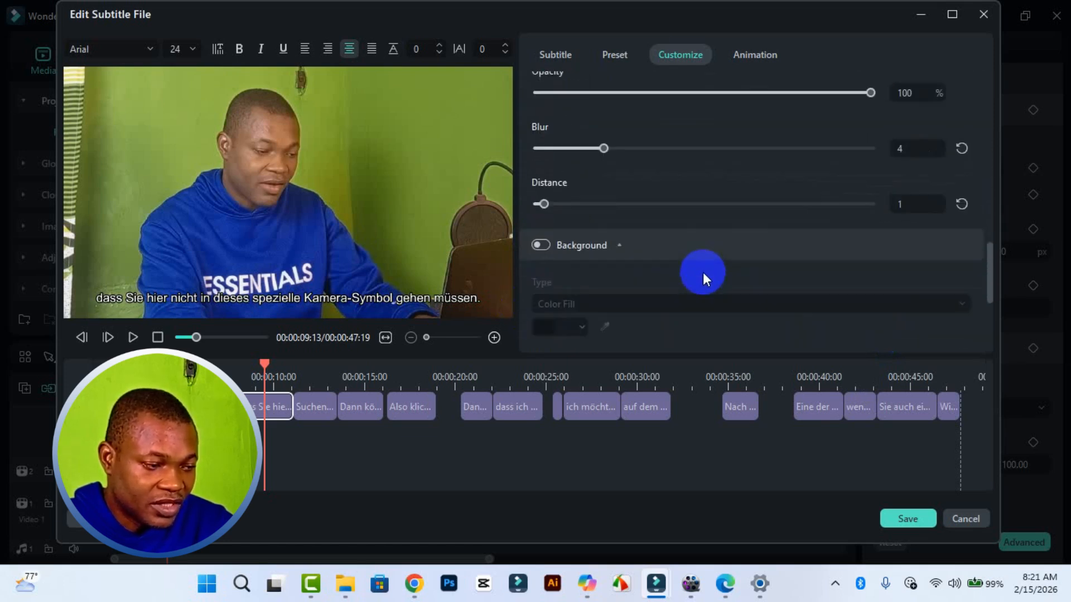
{"action": "scroll", "coordinate": [703, 270], "scroll_direction": "down", "scroll_amount": 2}
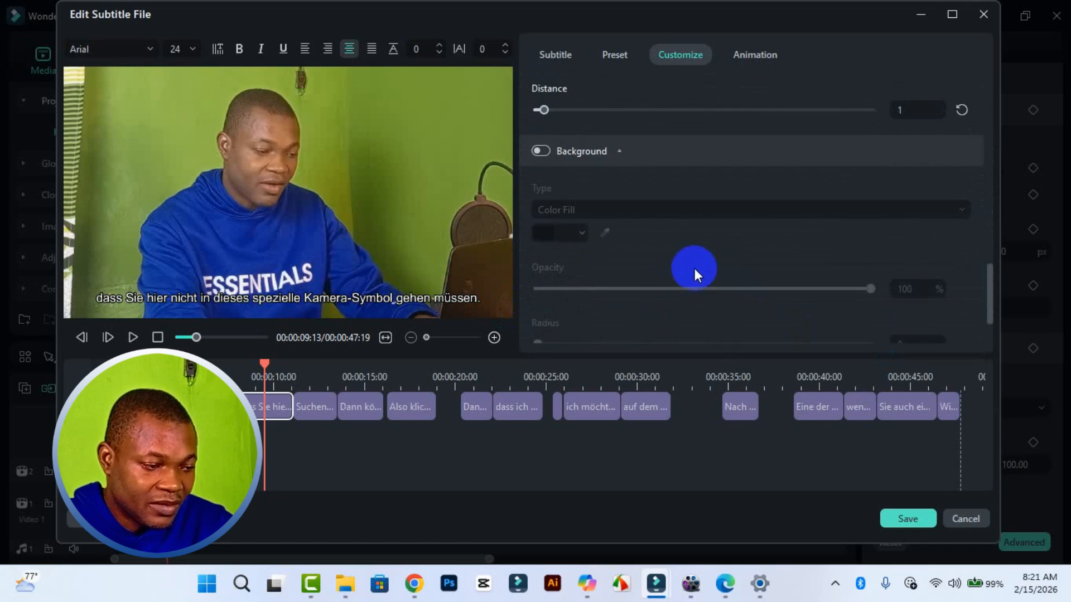
{"action": "left_click", "coordinate": [550, 149]}
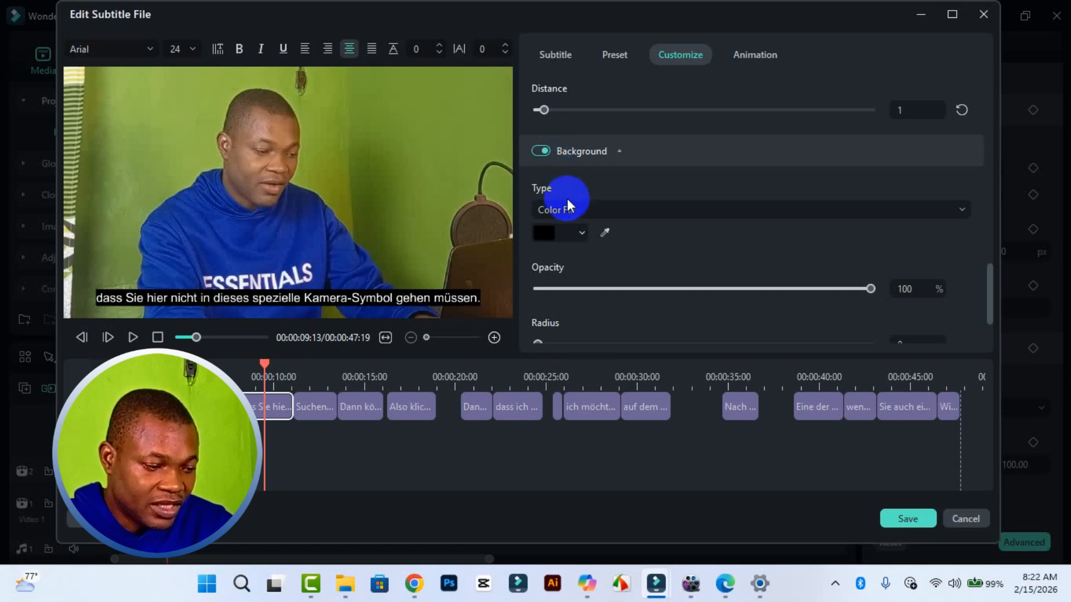
{"action": "left_click", "coordinate": [568, 230]}
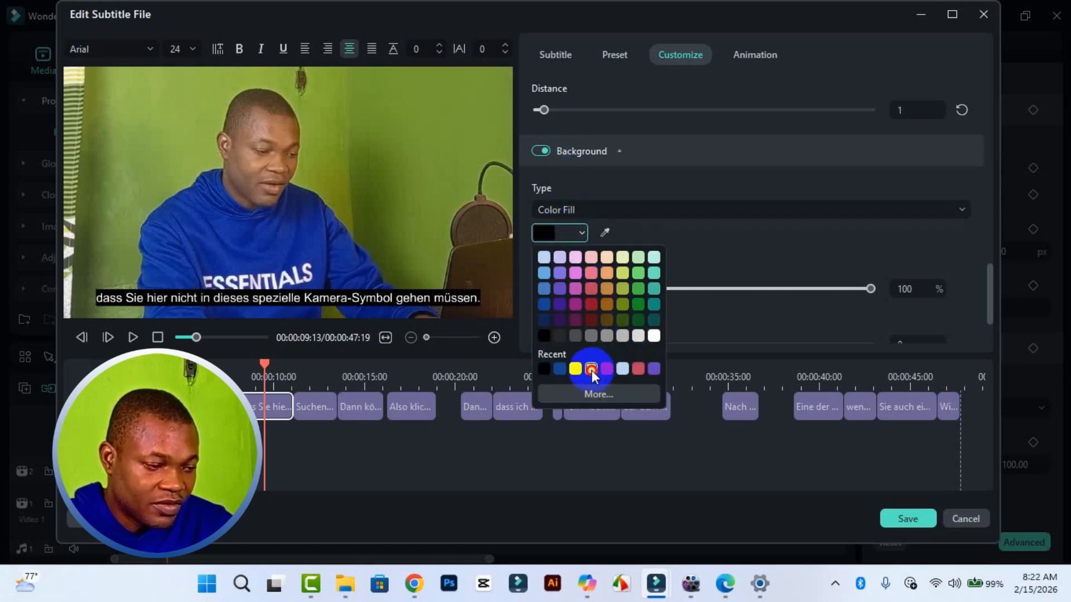
{"action": "left_click", "coordinate": [591, 367]}
{"action": "left_click", "coordinate": [573, 235]}
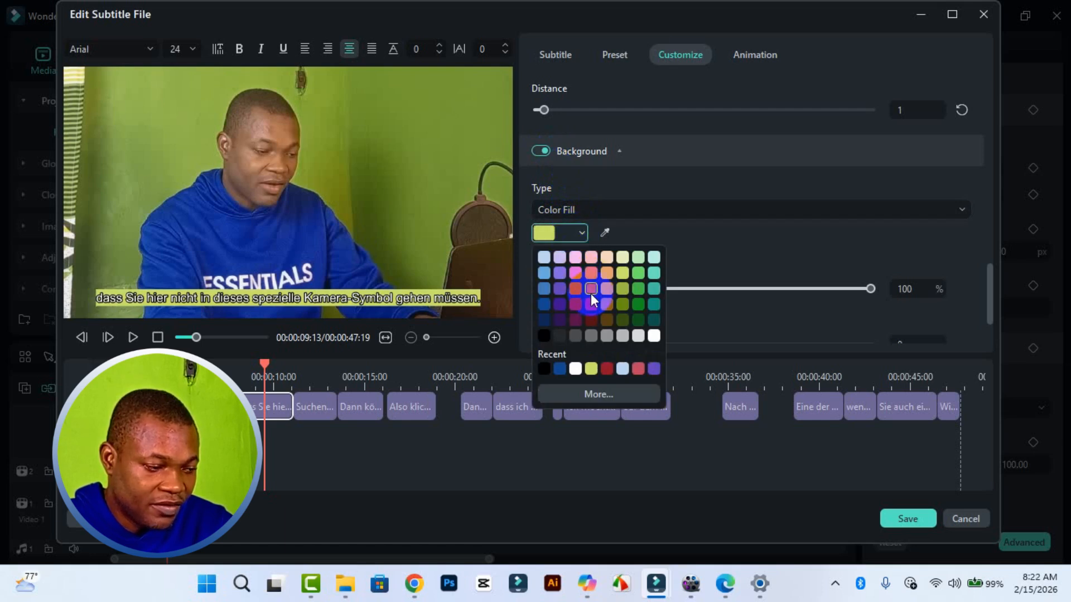
{"action": "left_click", "coordinate": [590, 294]}
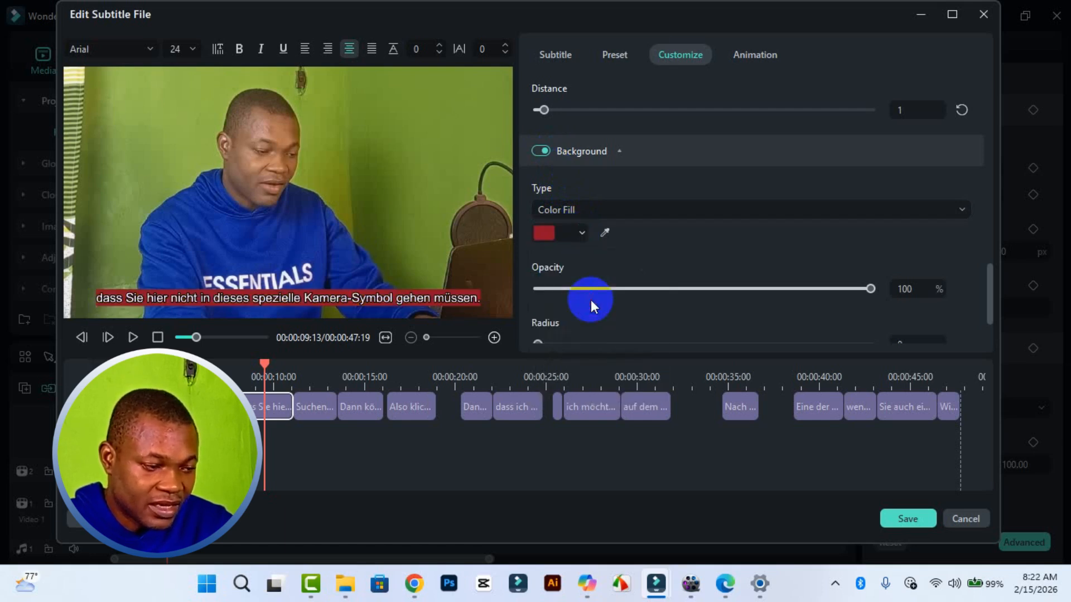
Step: Try a light blue outline on the selected subtitle, and restore the black outline color
{"action": "scroll", "coordinate": [647, 184], "scroll_direction": "up", "scroll_amount": 5}
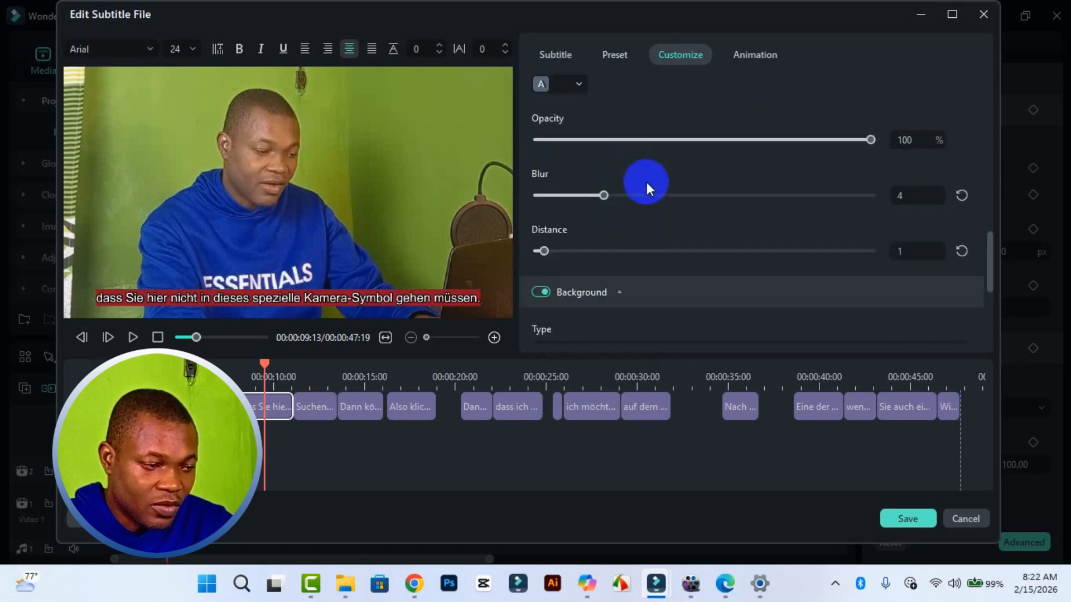
{"action": "scroll", "coordinate": [592, 192], "scroll_direction": "up", "scroll_amount": 3}
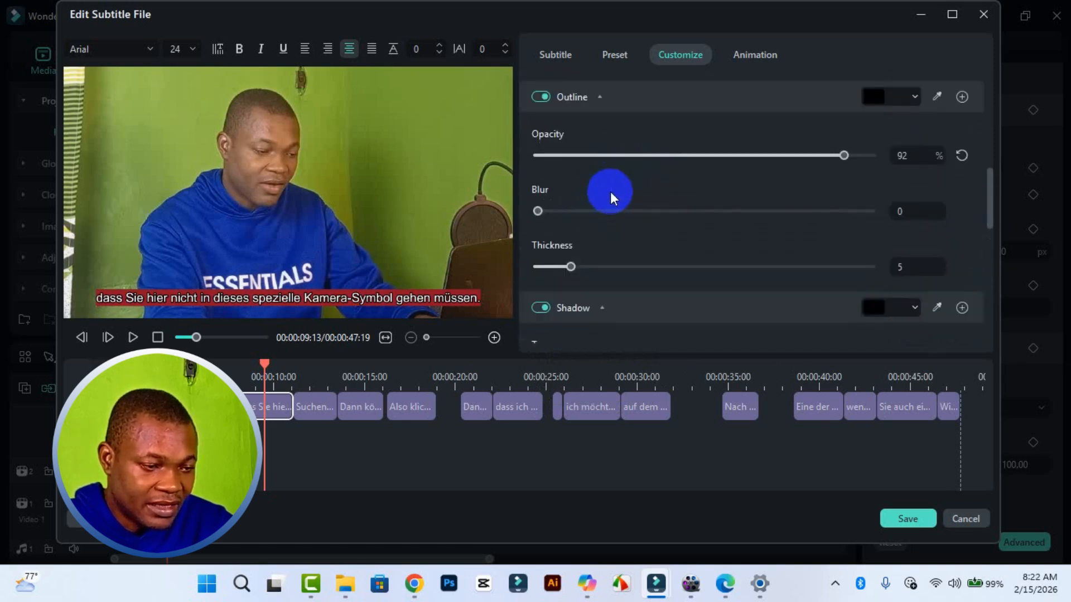
{"action": "left_click", "coordinate": [879, 147]}
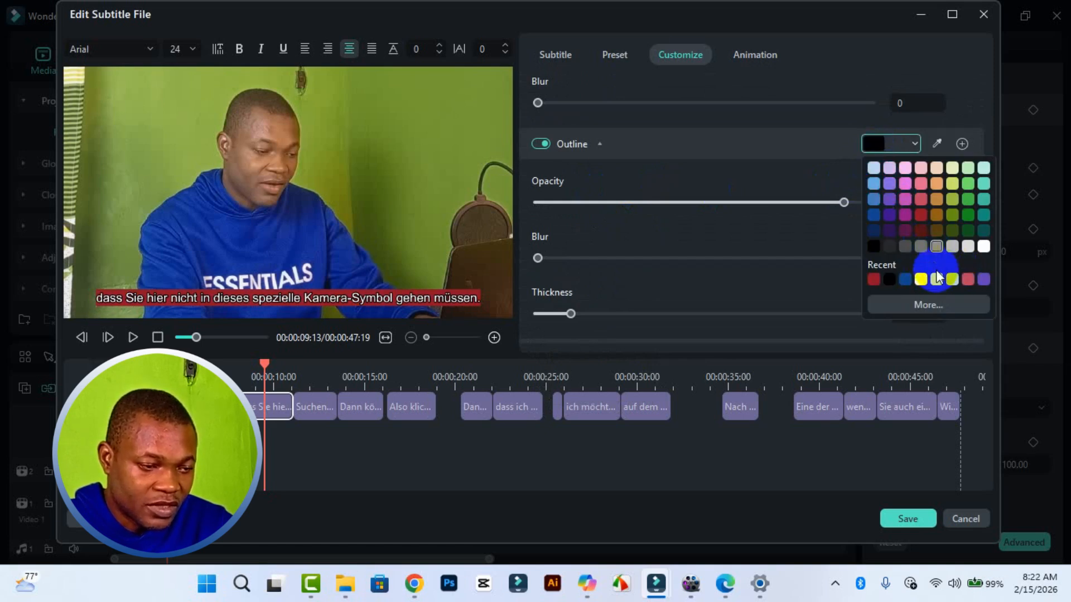
{"action": "left_click", "coordinate": [937, 279]}
{"action": "left_click", "coordinate": [878, 169]}
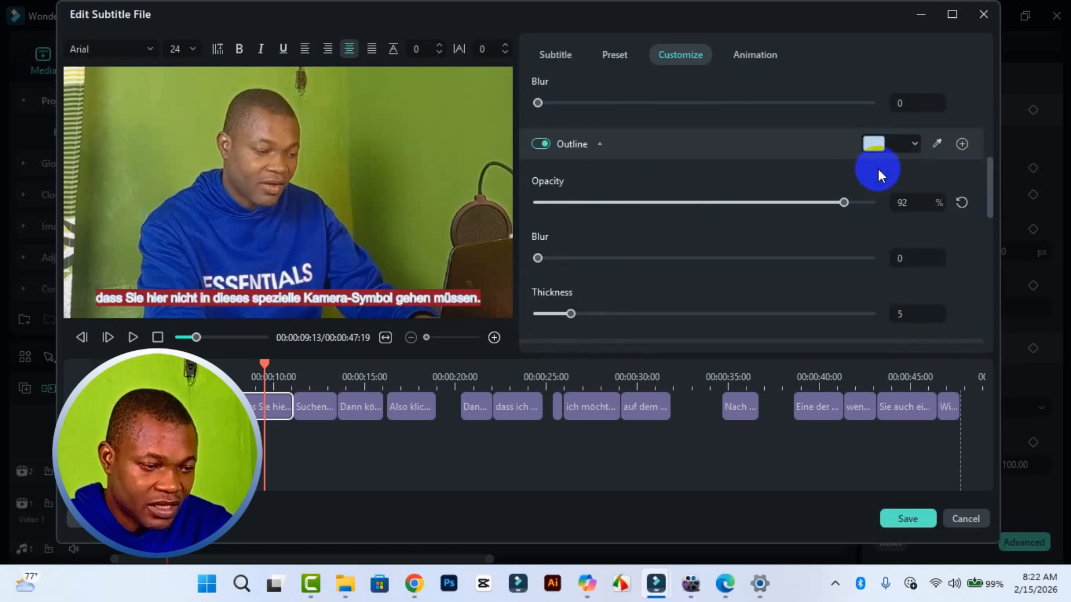
{"action": "left_click", "coordinate": [910, 149]}
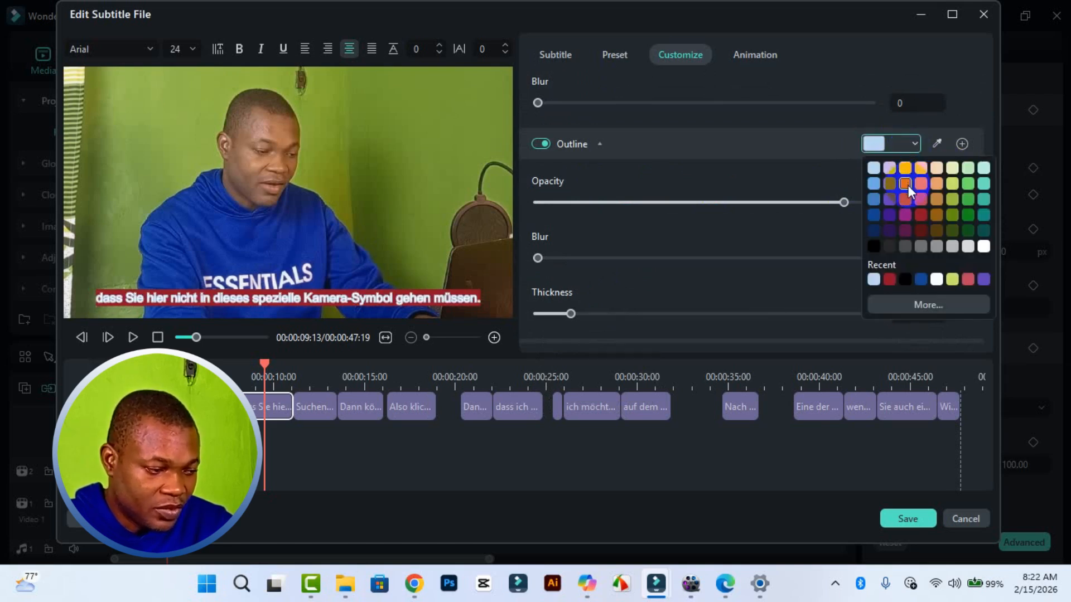
{"action": "left_click", "coordinate": [878, 241]}
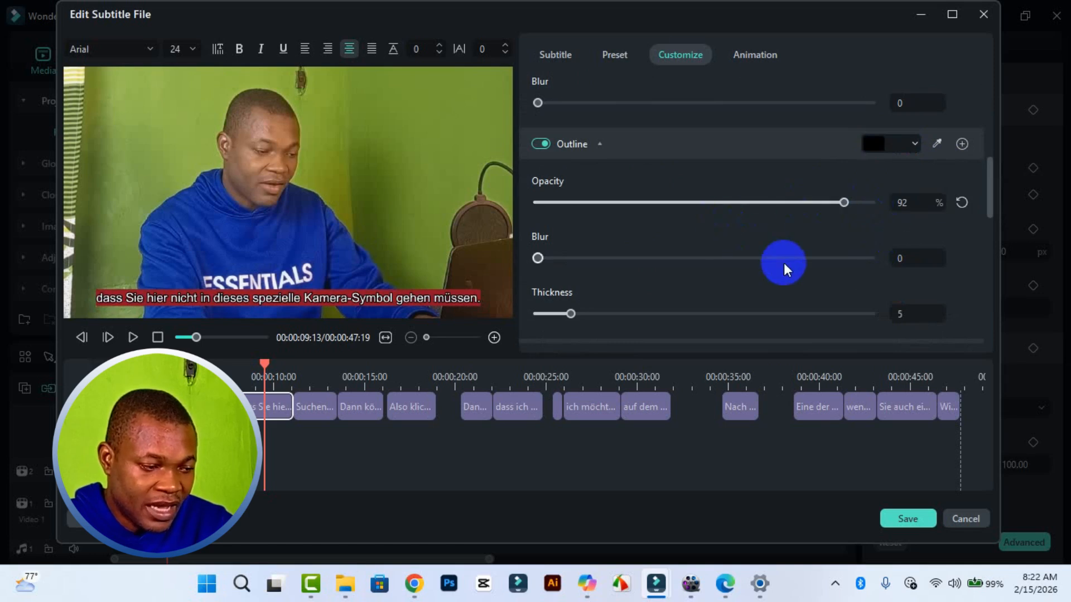
Step: Browse the In animations for the selected subtitle and apply the first typewriter-style one
{"action": "scroll", "coordinate": [784, 264], "scroll_direction": "down", "scroll_amount": 3}
{"action": "scroll", "coordinate": [784, 264], "scroll_direction": "down", "scroll_amount": 6}
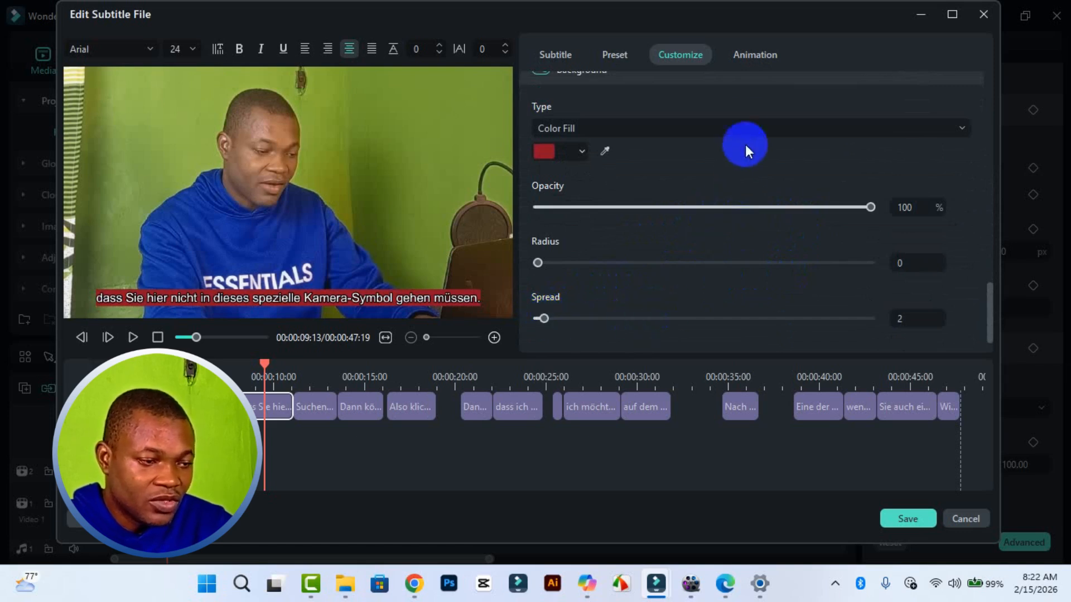
{"action": "left_click", "coordinate": [741, 64]}
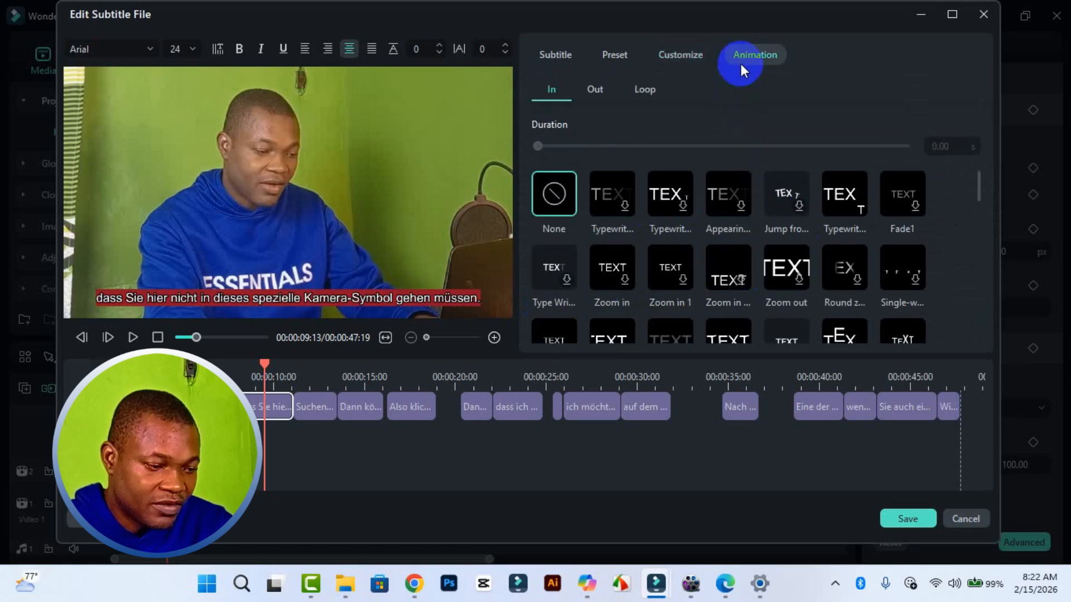
{"action": "scroll", "coordinate": [749, 286], "scroll_direction": "down", "scroll_amount": 5}
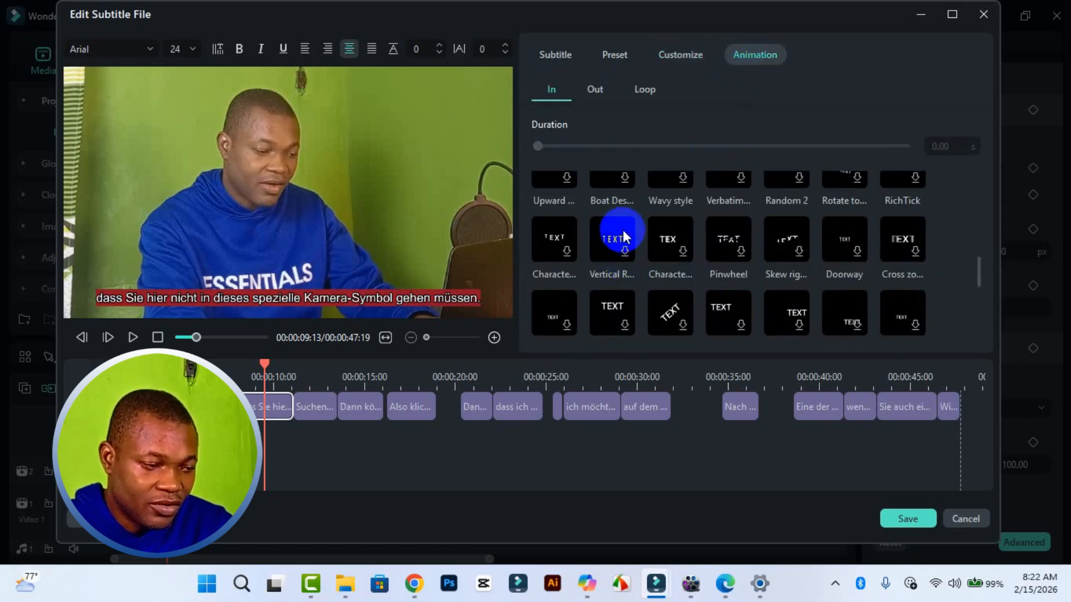
{"action": "scroll", "coordinate": [628, 228], "scroll_direction": "up", "scroll_amount": 5}
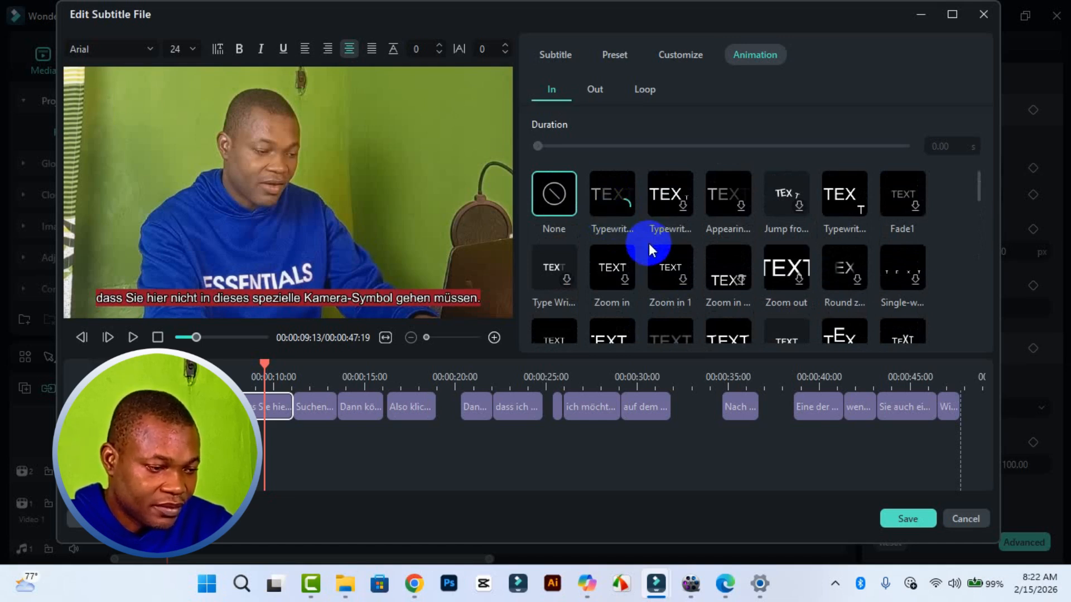
{"action": "left_click", "coordinate": [631, 213]}
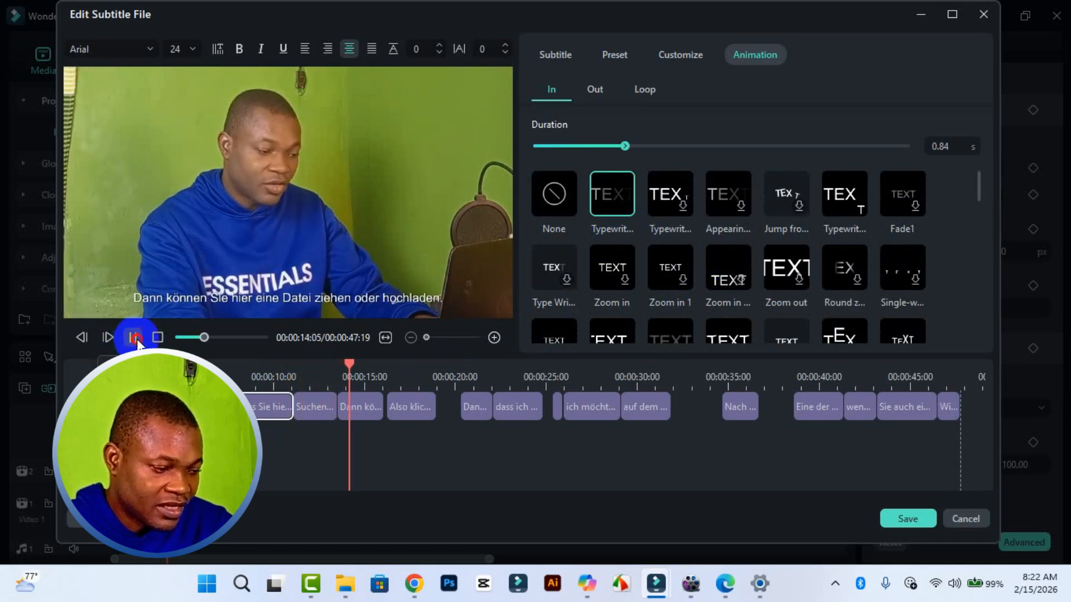
Step: Play the selected subtitle from its start to check its entrance animation, and pause the playback
{"action": "left_click", "coordinate": [134, 338]}
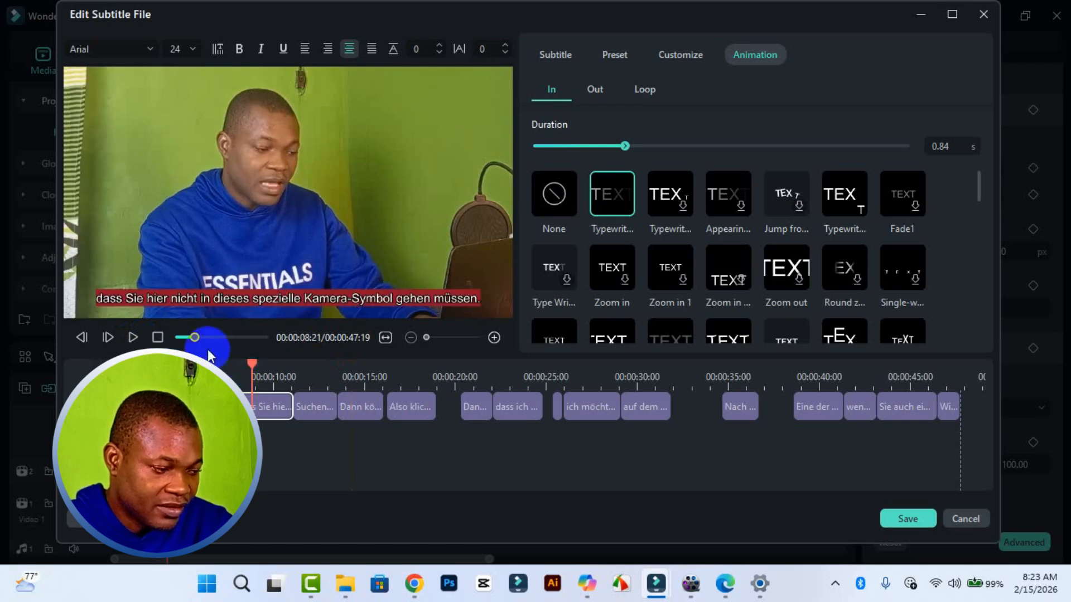
{"action": "left_click", "coordinate": [134, 337]}
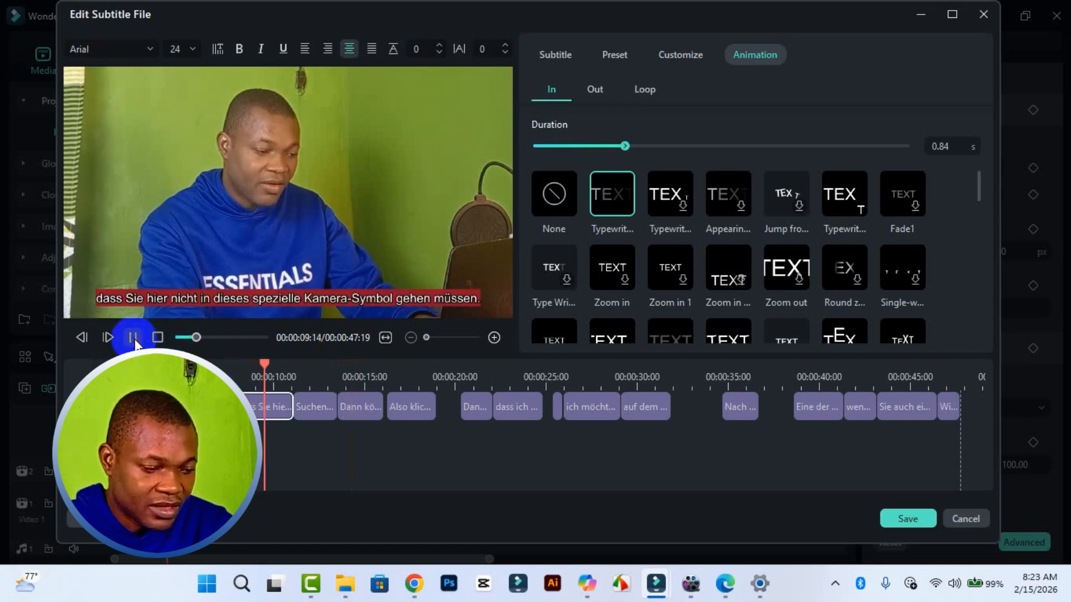
{"action": "left_click", "coordinate": [233, 369]}
{"action": "left_click", "coordinate": [134, 337]}
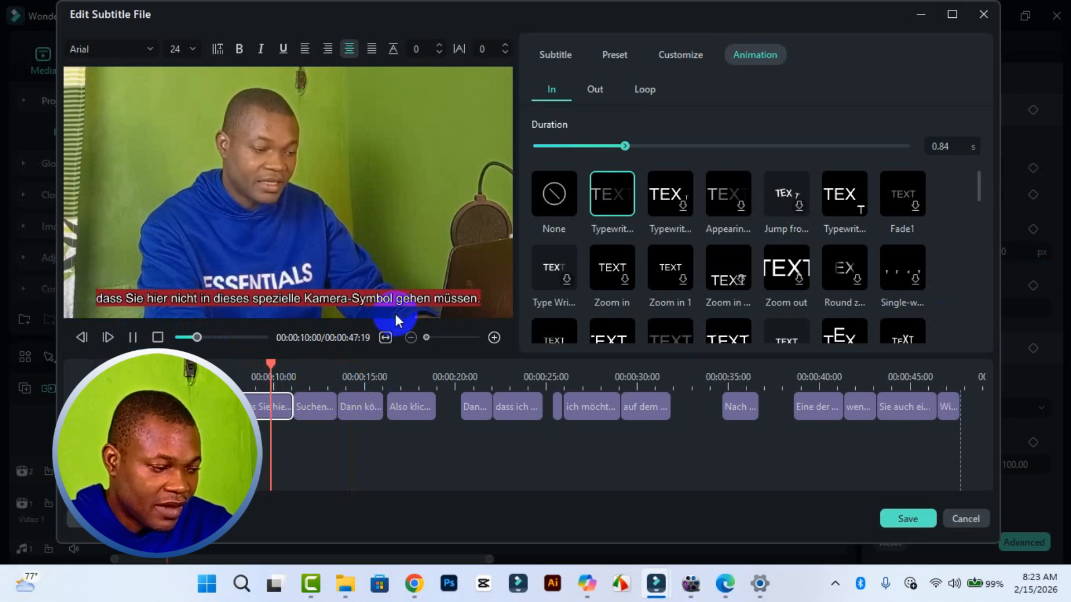
{"action": "left_click", "coordinate": [133, 338]}
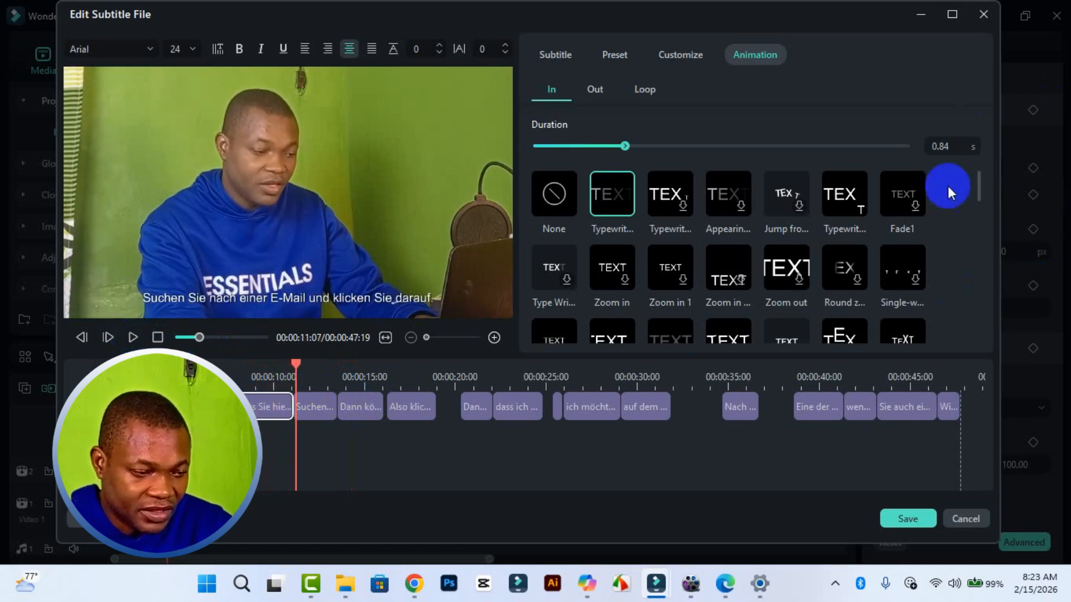
Step: Return to the subtitle list and apply the selected subtitle's custom style to all subtitles
{"action": "scroll", "coordinate": [765, 302], "scroll_direction": "down", "scroll_amount": 8}
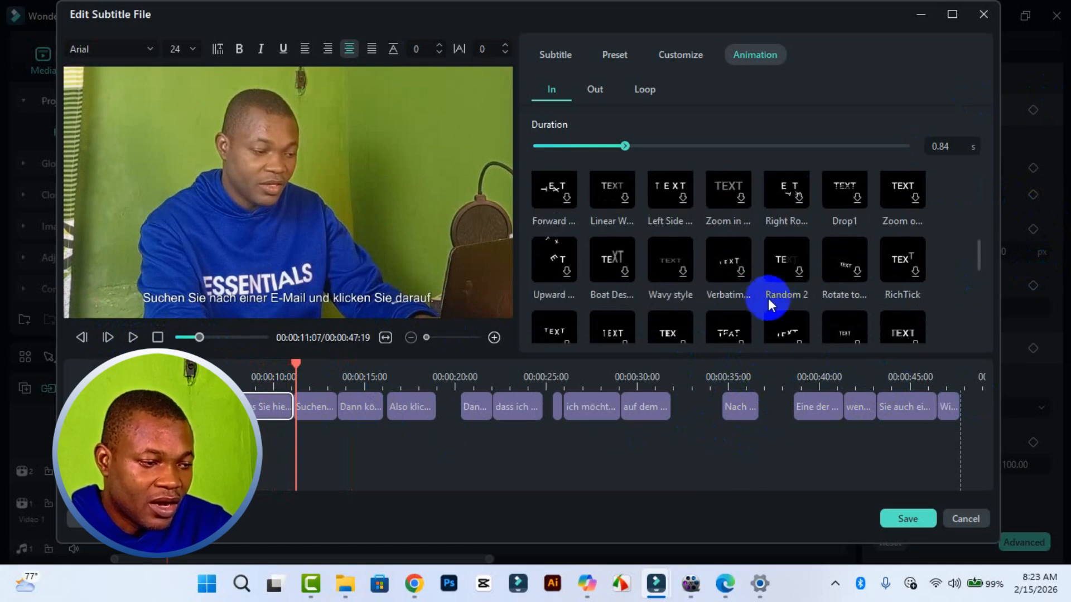
{"action": "left_click", "coordinate": [550, 53]}
{"action": "scroll", "coordinate": [678, 184], "scroll_direction": "down", "scroll_amount": 5}
{"action": "scroll", "coordinate": [679, 207], "scroll_direction": "down", "scroll_amount": 4}
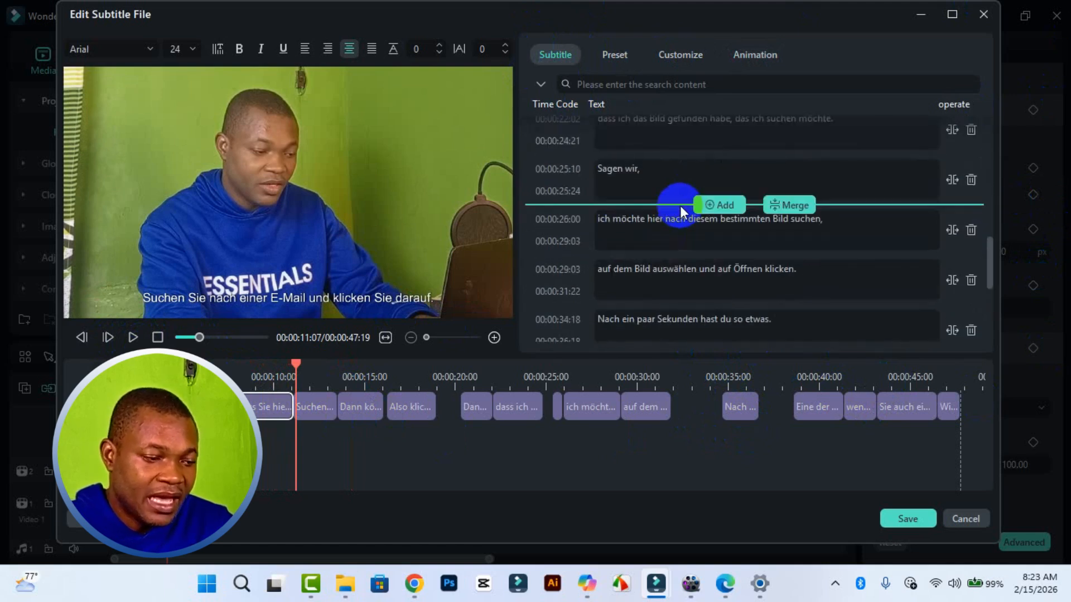
{"action": "mouse_move", "coordinate": [701, 205]}
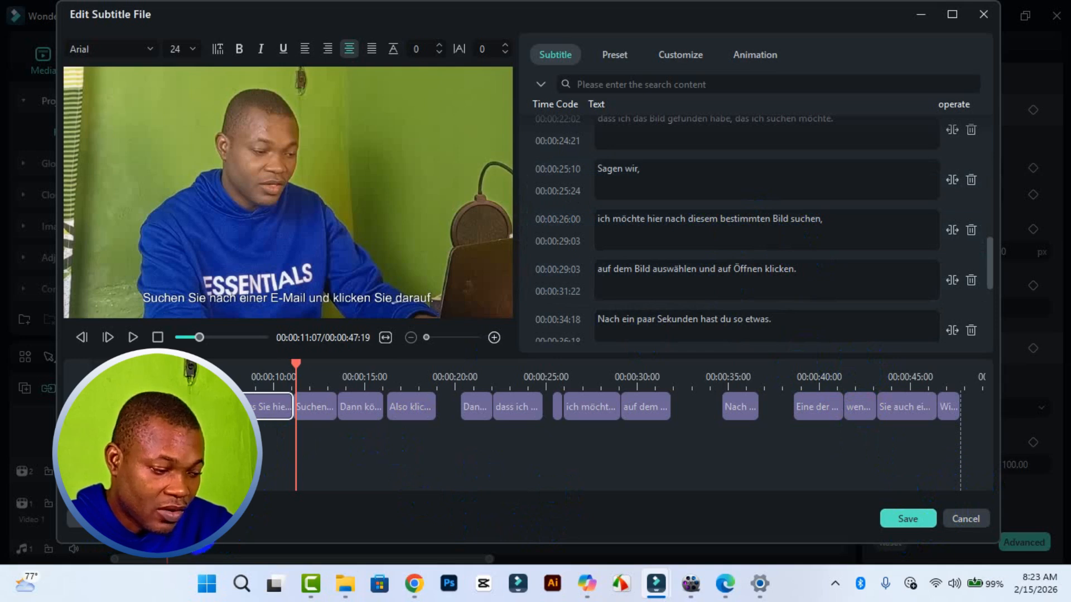
{"action": "left_click", "coordinate": [102, 518]}
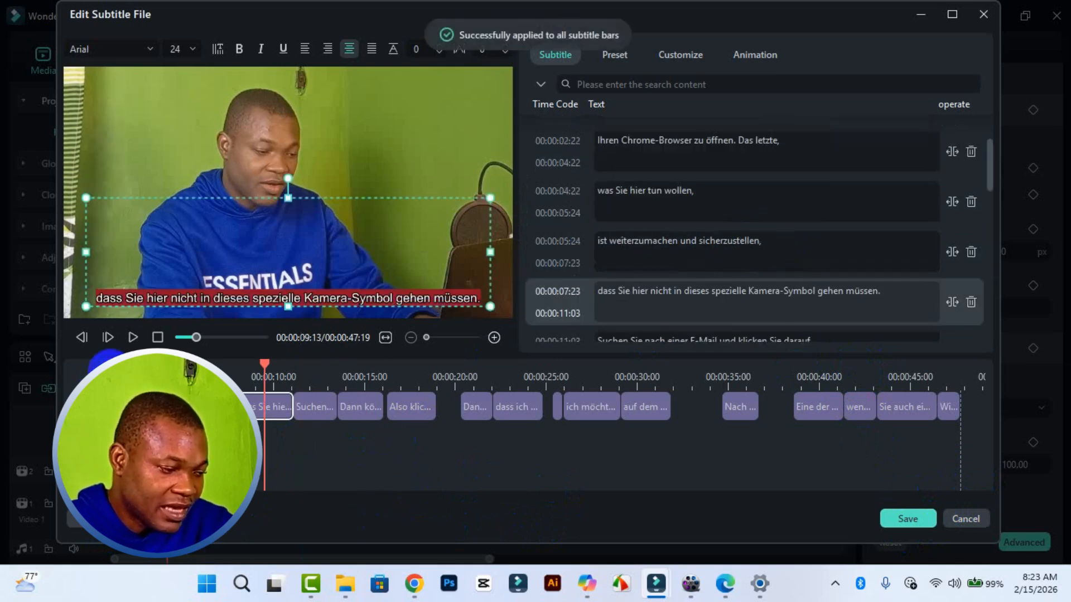
Step: Preview the restyled subtitles in the subtitle editor and save the changes
{"action": "left_click", "coordinate": [100, 364]}
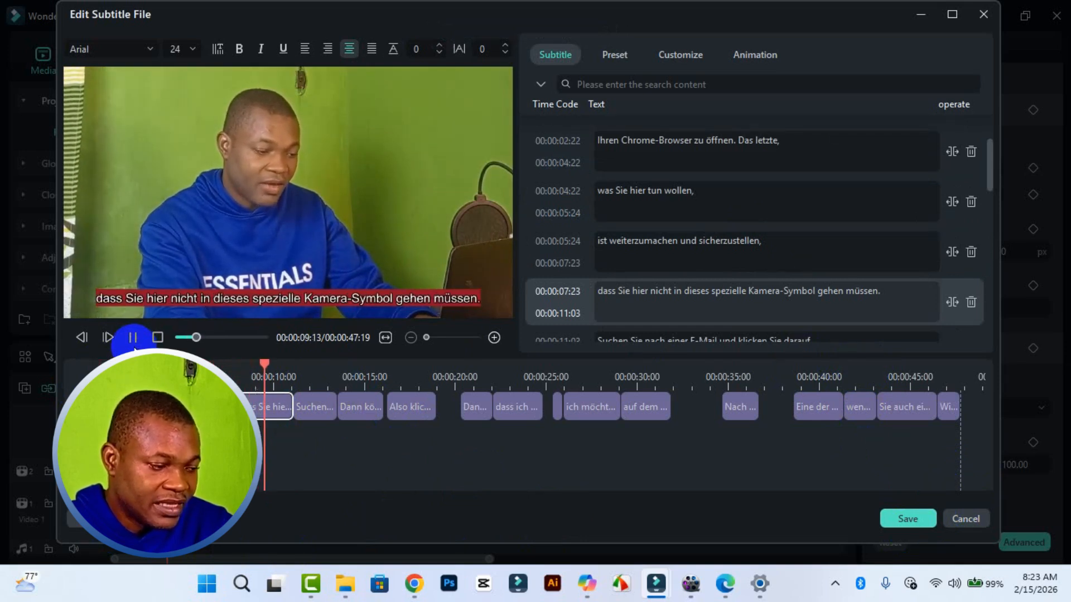
{"action": "left_click", "coordinate": [133, 338]}
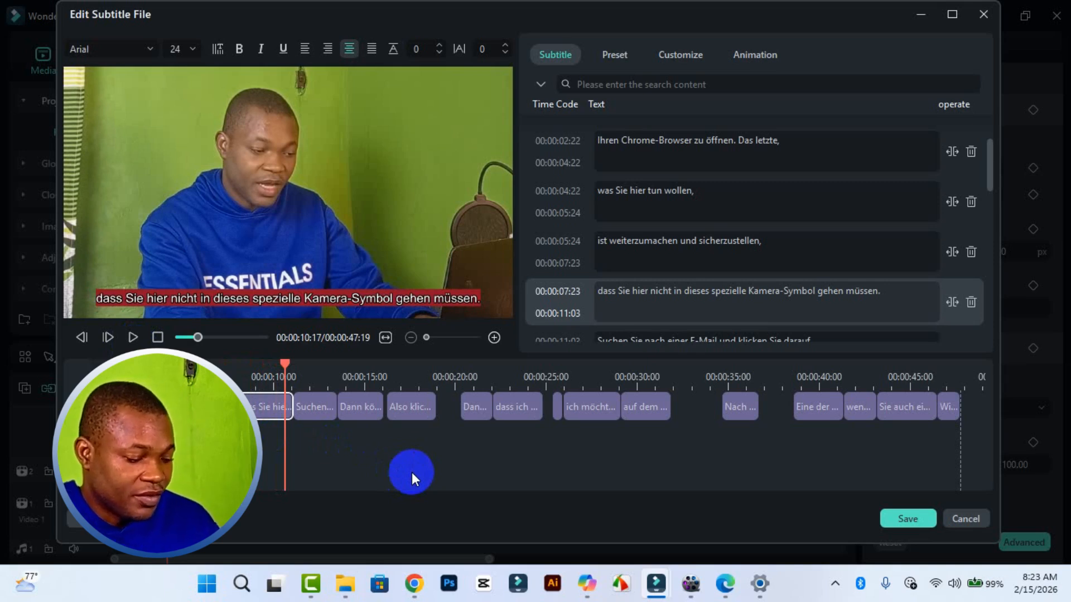
{"action": "key", "text": "space"}
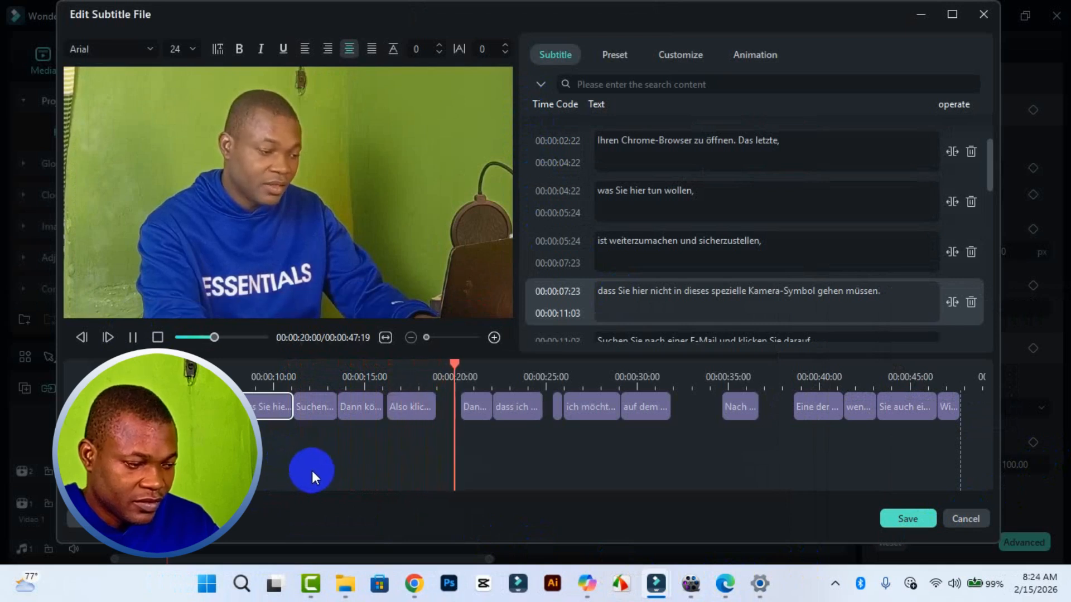
{"action": "key", "text": "space"}
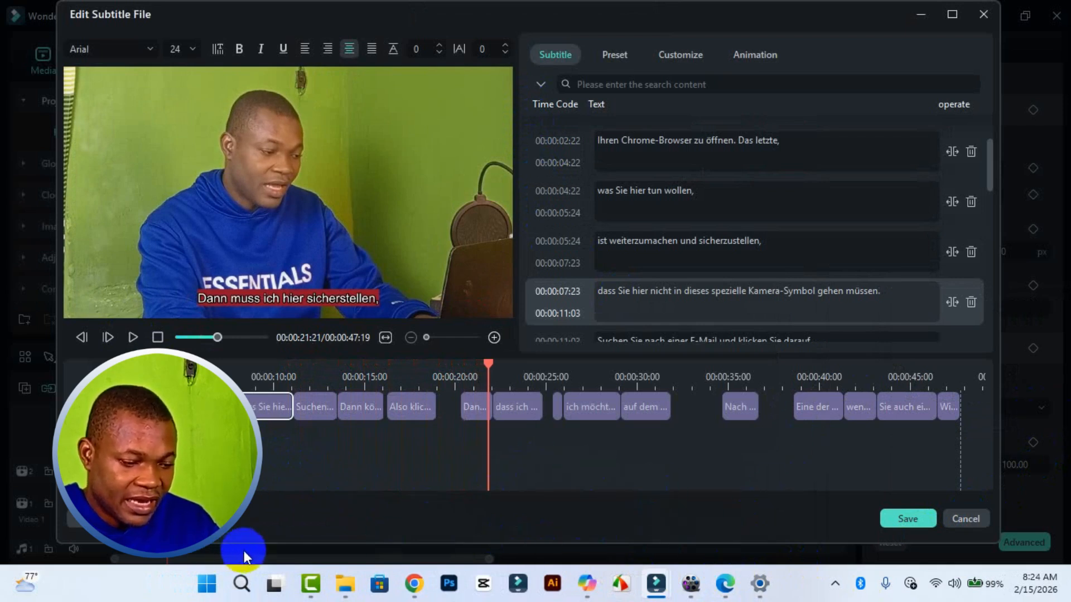
{"action": "left_click", "coordinate": [915, 518]}
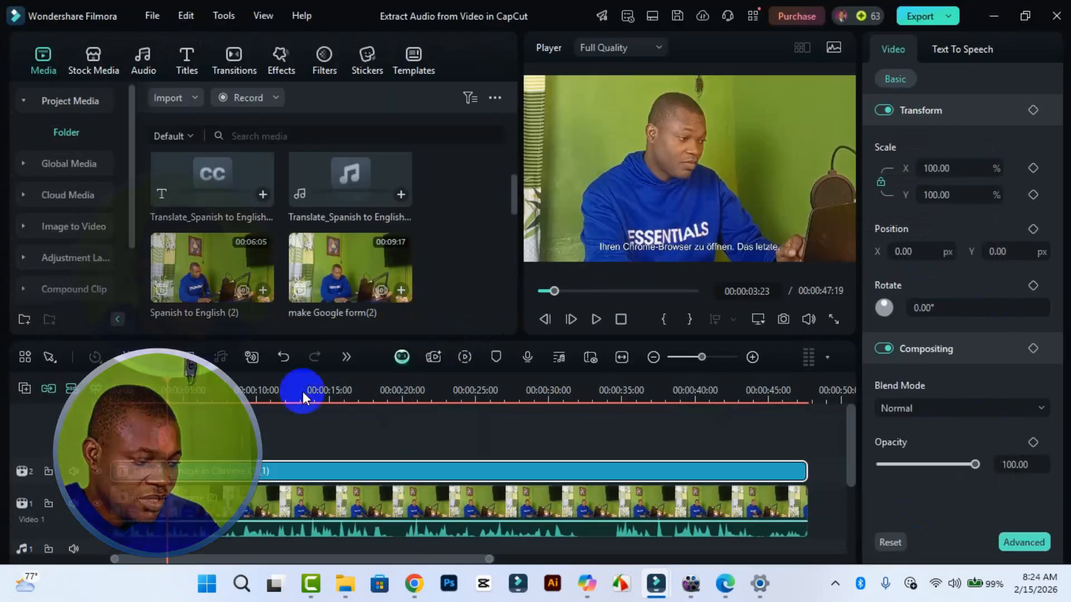
Step: Play the timeline from 00:00:00:00 to check the styled German subtitles, and pause the playback
{"action": "left_click", "coordinate": [118, 400]}
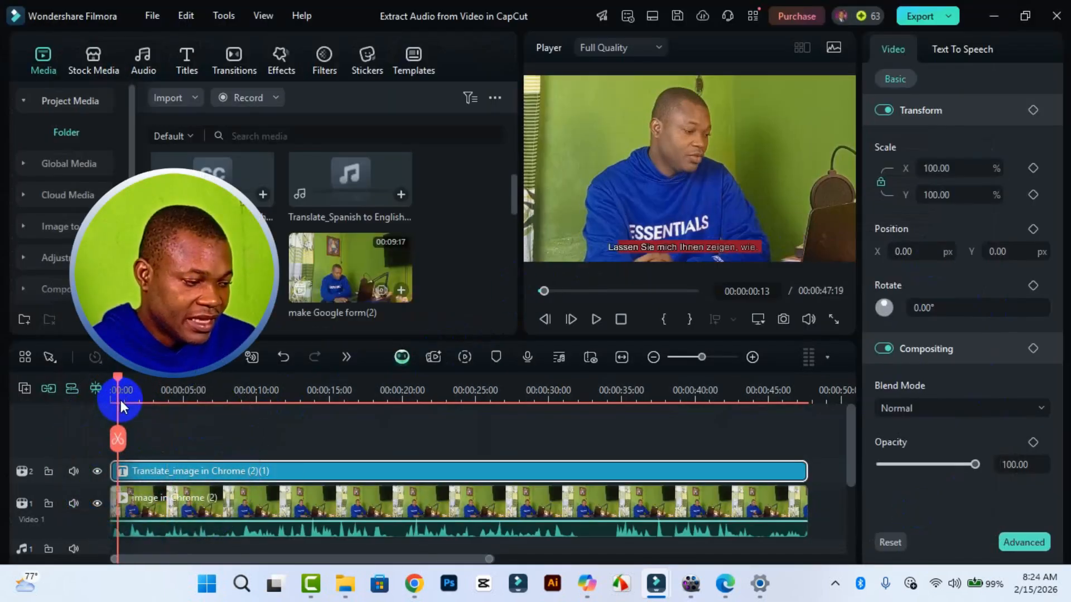
{"action": "left_click", "coordinate": [113, 396]}
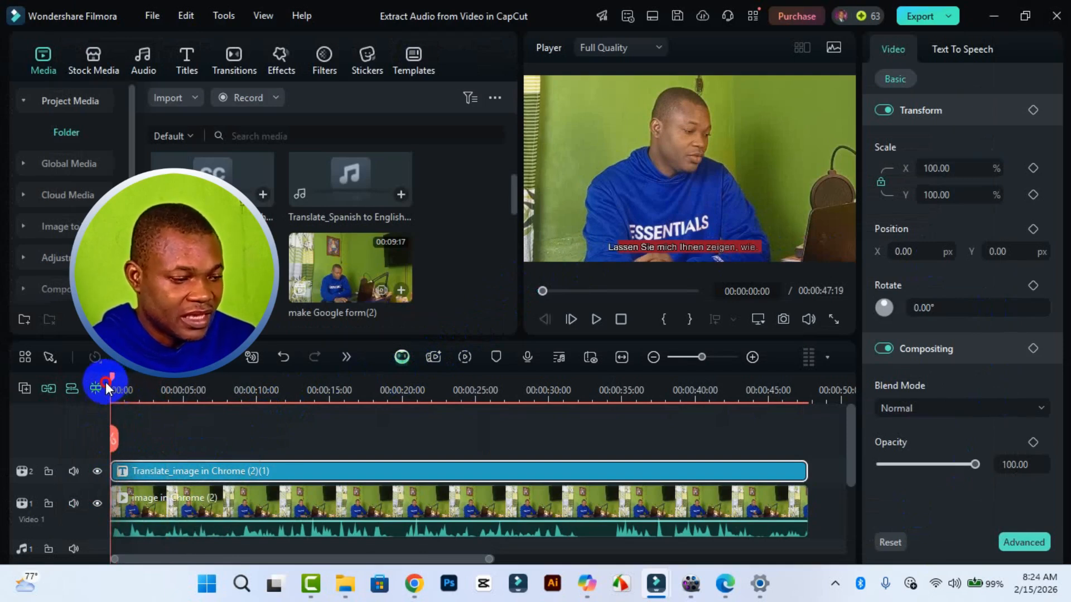
{"action": "key", "text": "space"}
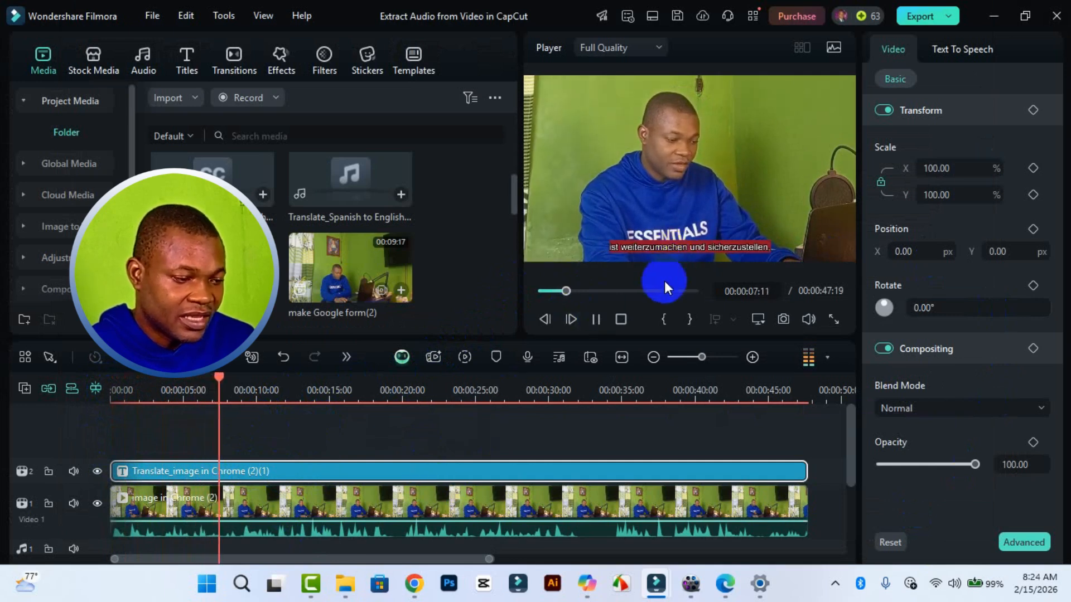
{"action": "key", "text": "space"}
Step: Reopen the translated caption clip, review its subtitle lines through the last one, and save it
{"action": "left_click", "coordinate": [330, 478]}
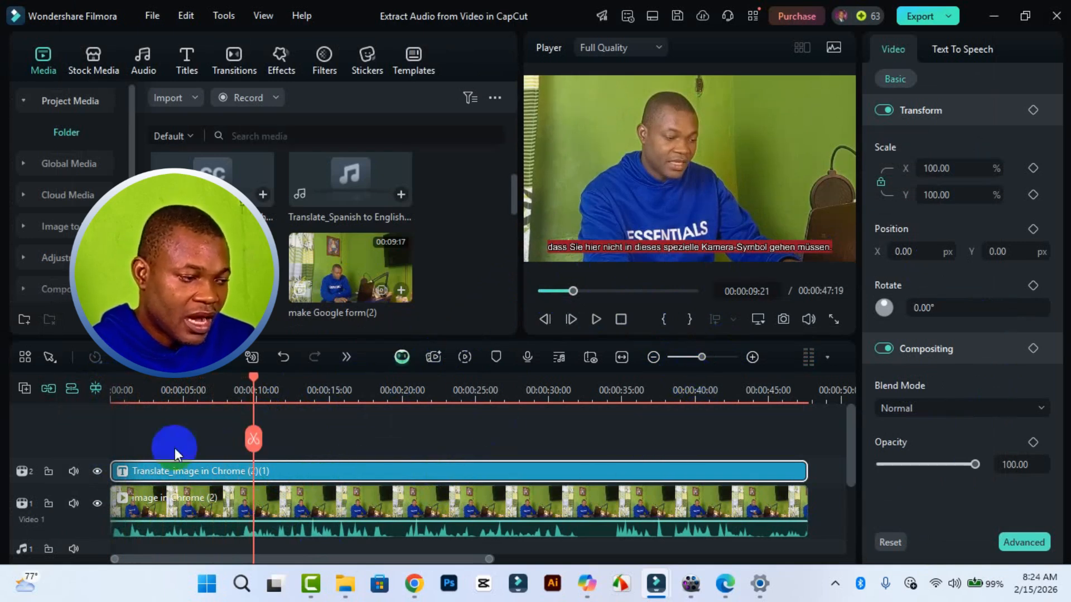
{"action": "double_click", "coordinate": [348, 471]}
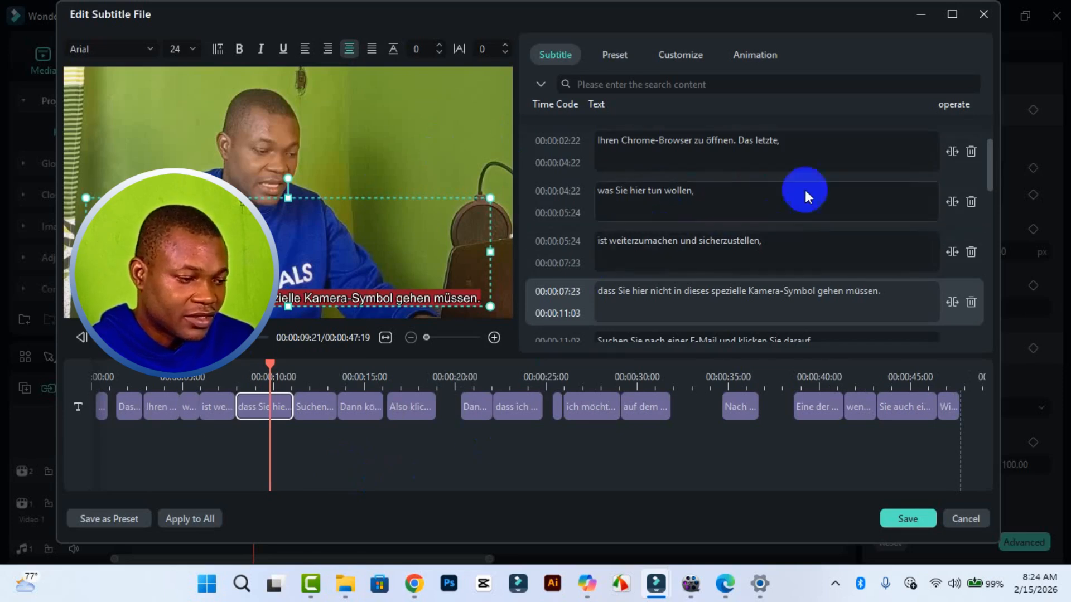
{"action": "scroll", "coordinate": [739, 248], "scroll_direction": "down", "scroll_amount": 10}
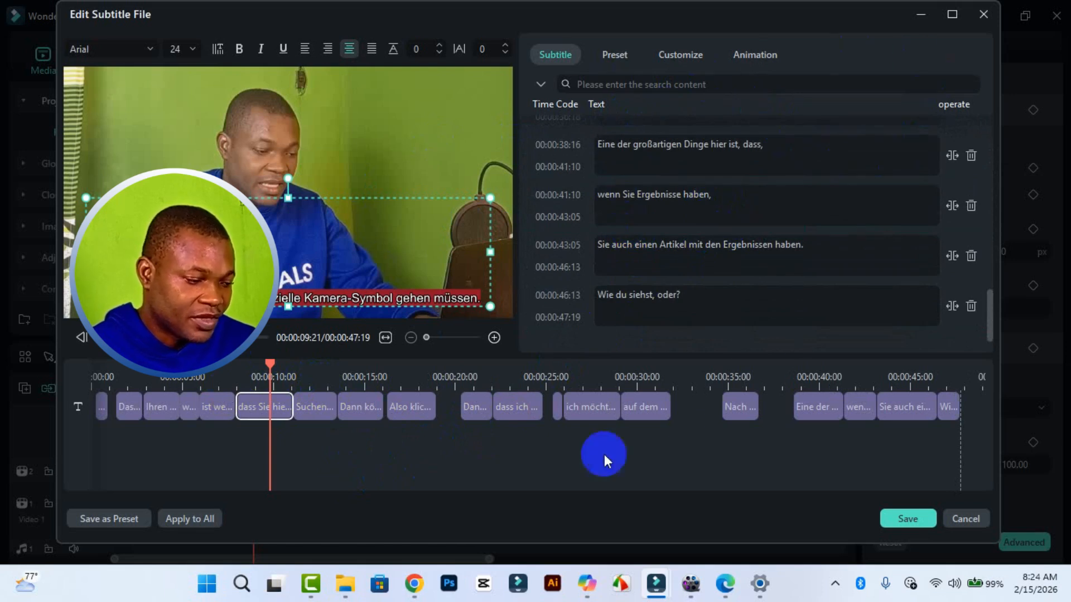
{"action": "left_click", "coordinate": [922, 525]}
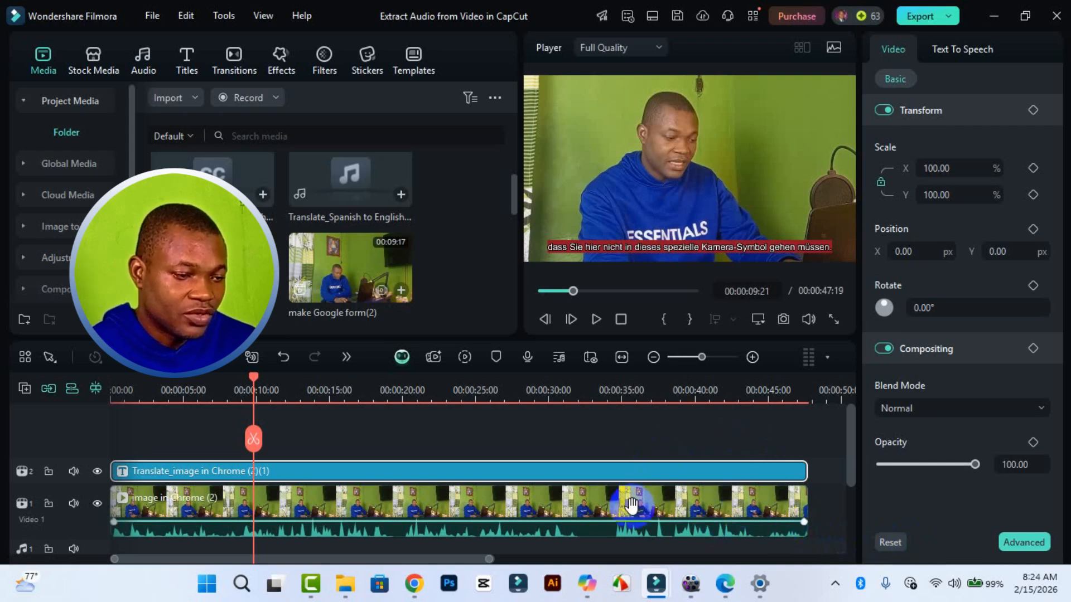
Step: Resume timeline playback briefly to check the following subtitle, and pause it
{"action": "key", "text": "space"}
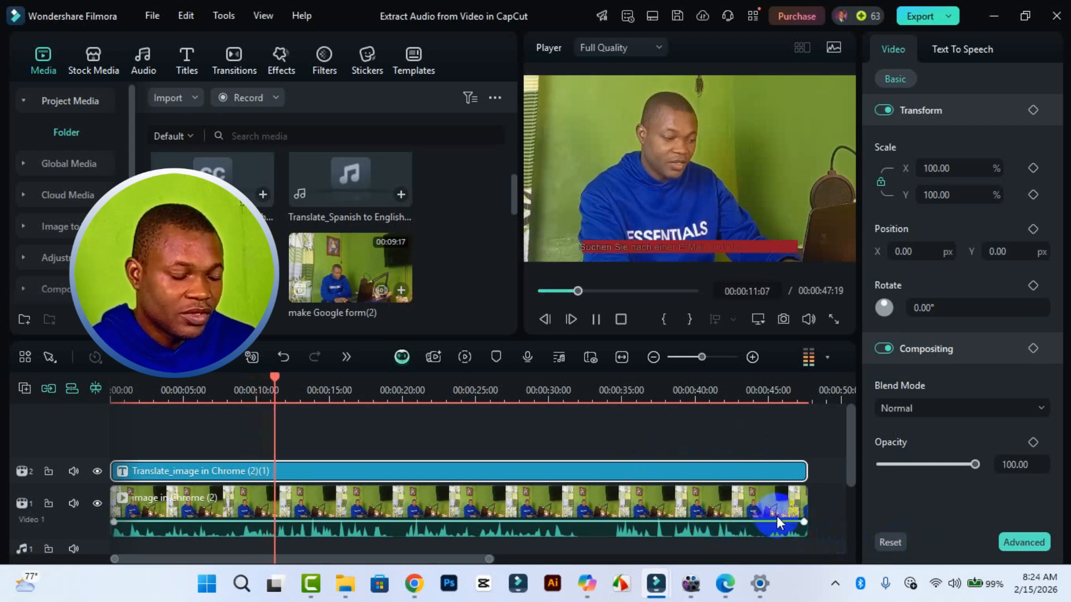
{"action": "key", "text": "space"}
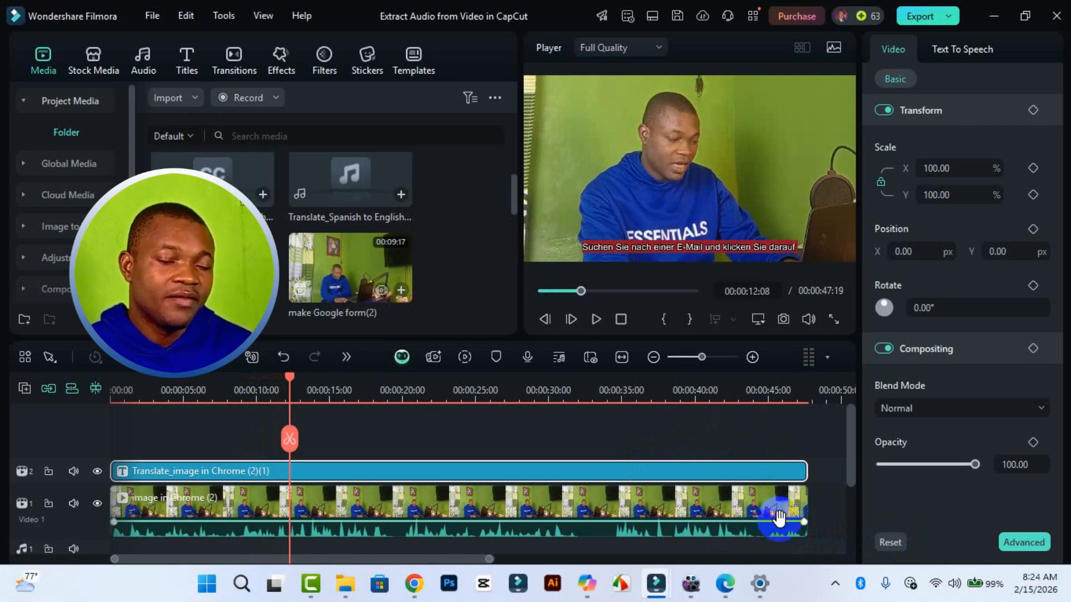